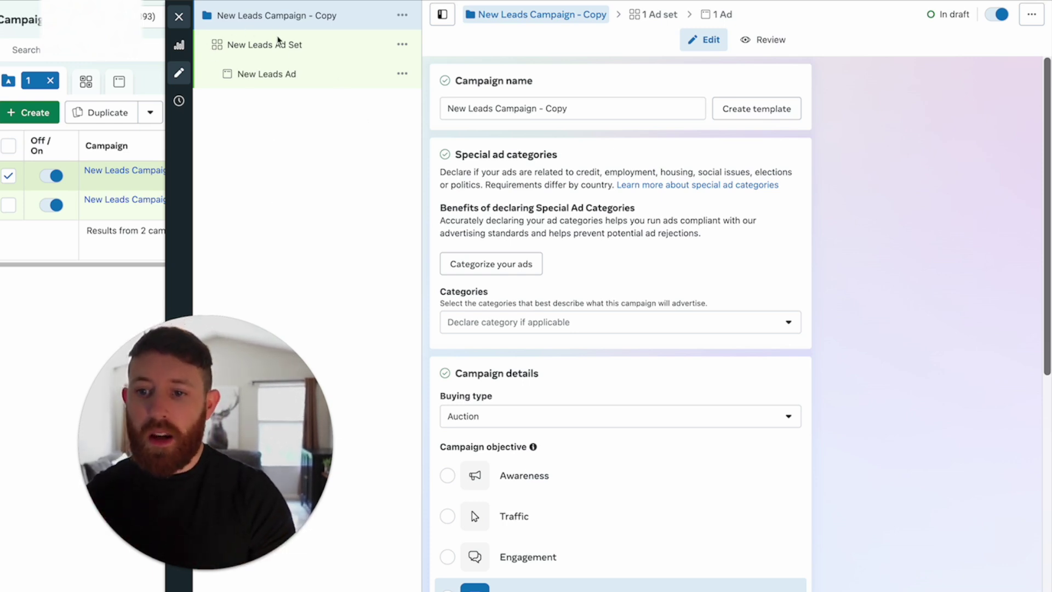
Review the conversion settings of New Leads Ad Set and the objective of New Leads Campaign - Copy.
click(263, 53)
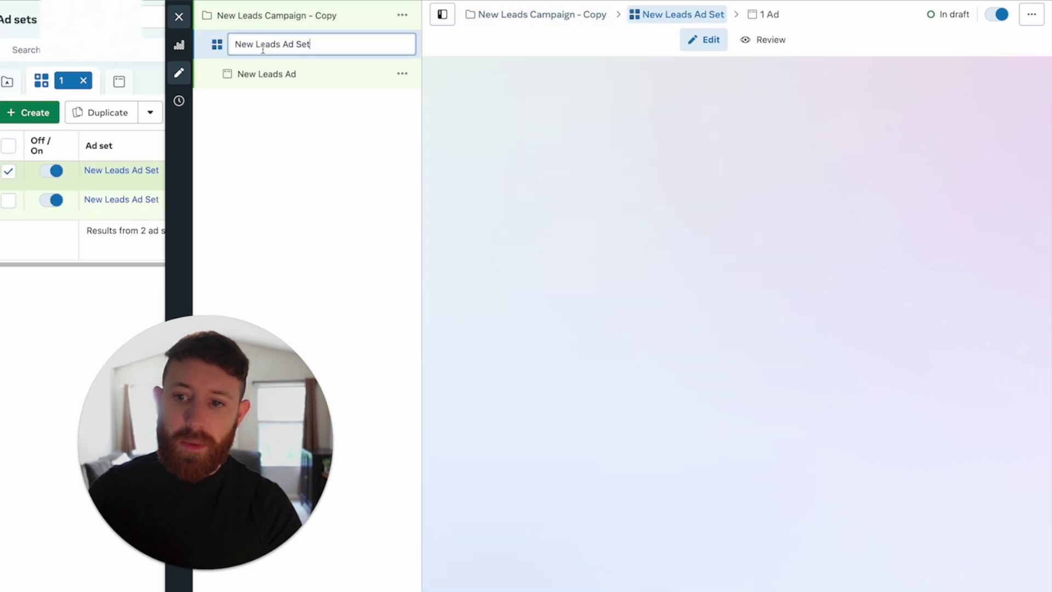
click(344, 125)
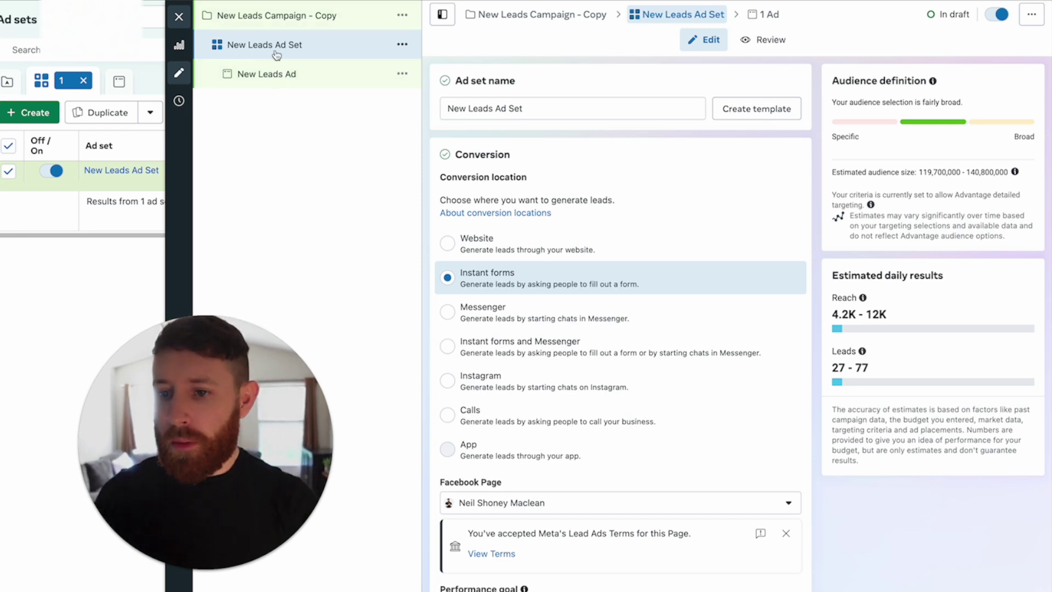
click(297, 15)
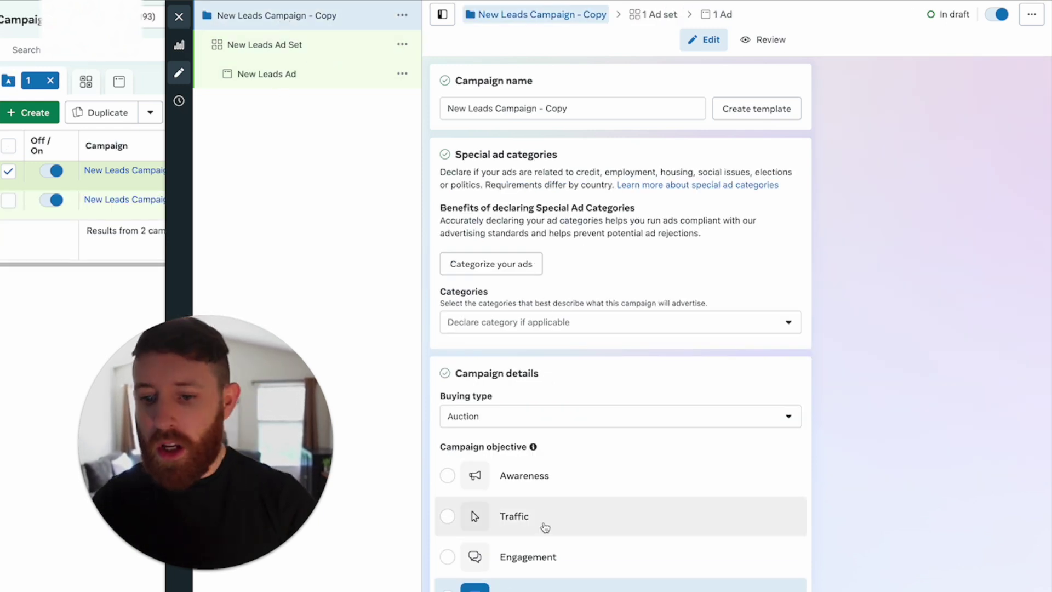
scroll(545, 525, down, 3)
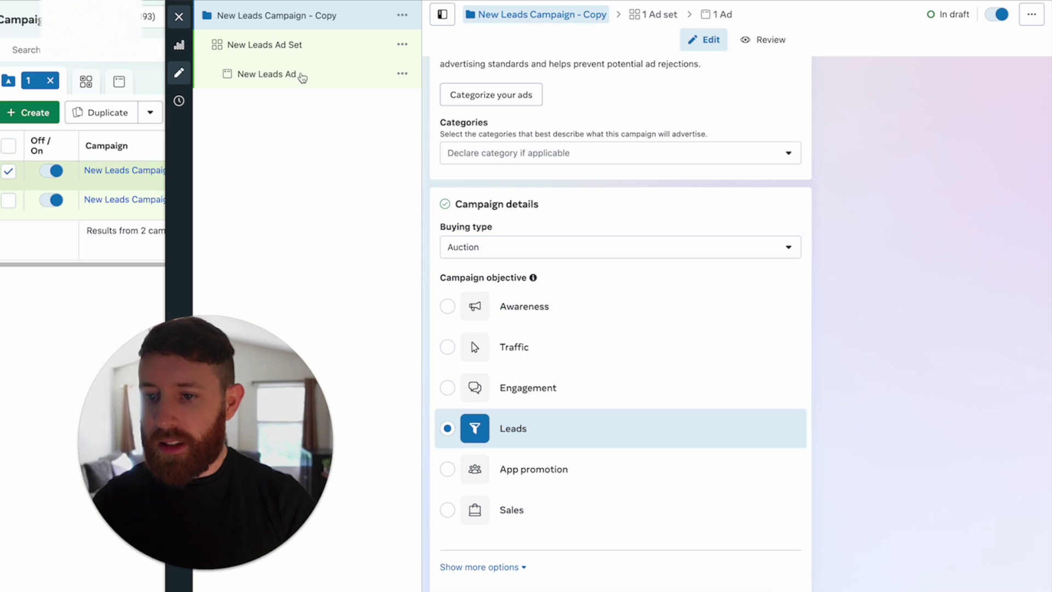
Add the Physical fitness (fitness) interest to the detailed targeting of New Leads Ad Set.
click(280, 46)
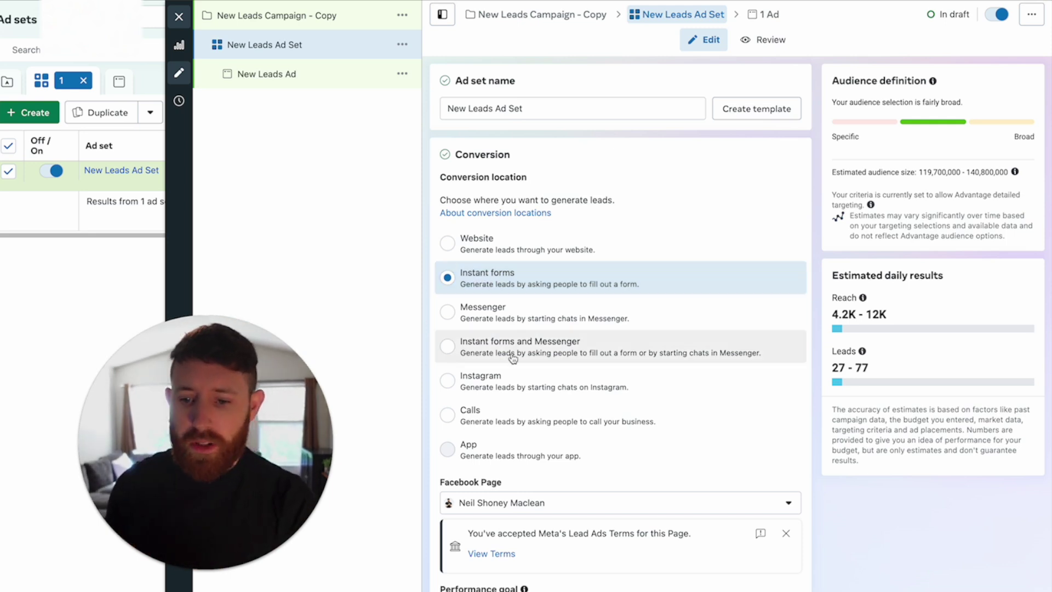
scroll(513, 350, down, 2)
scroll(513, 358, down, 20)
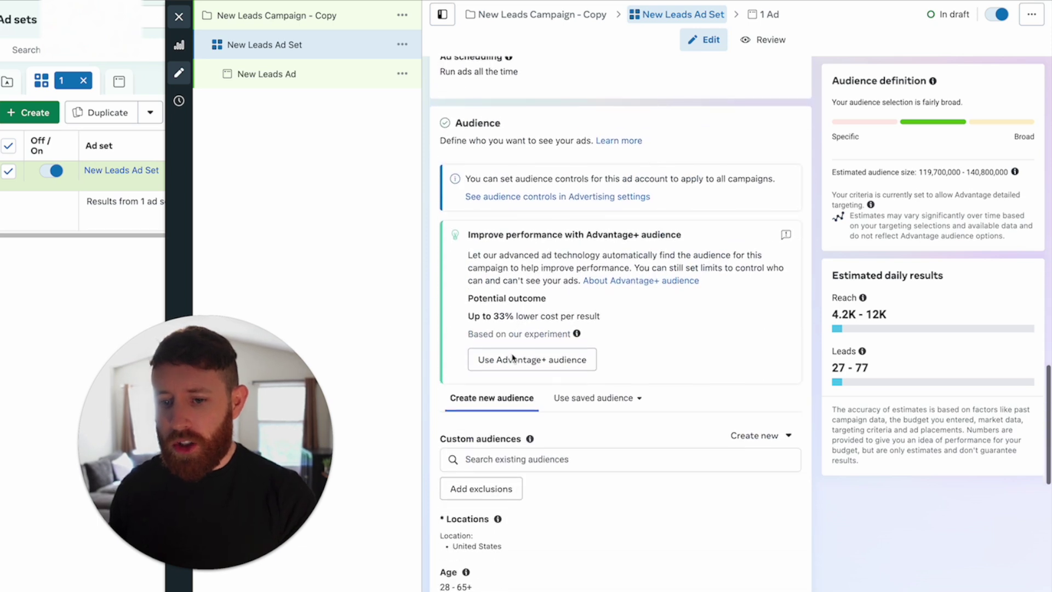
scroll(513, 358, down, 6)
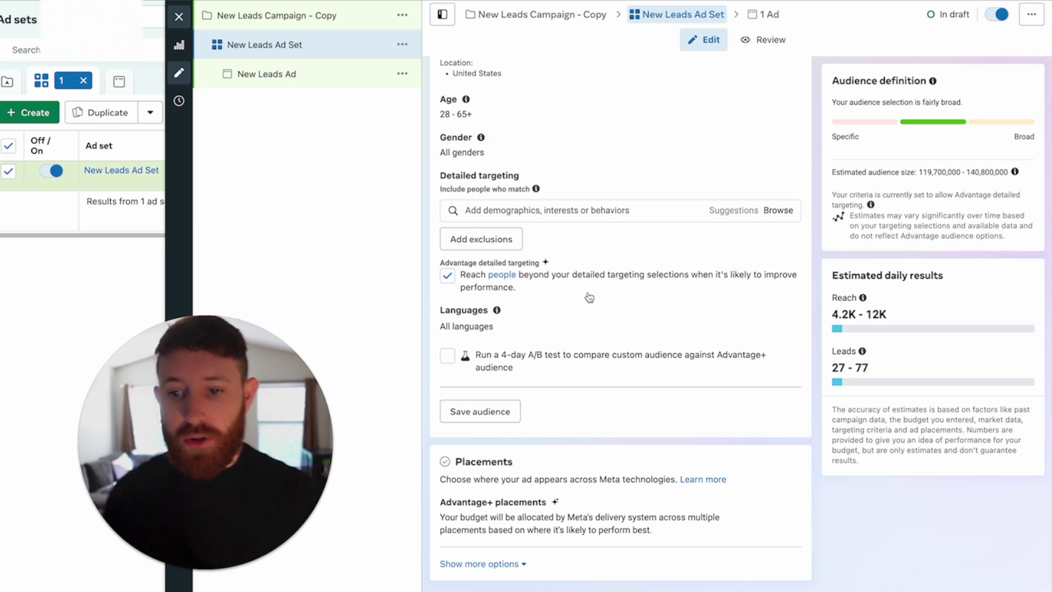
click(524, 214)
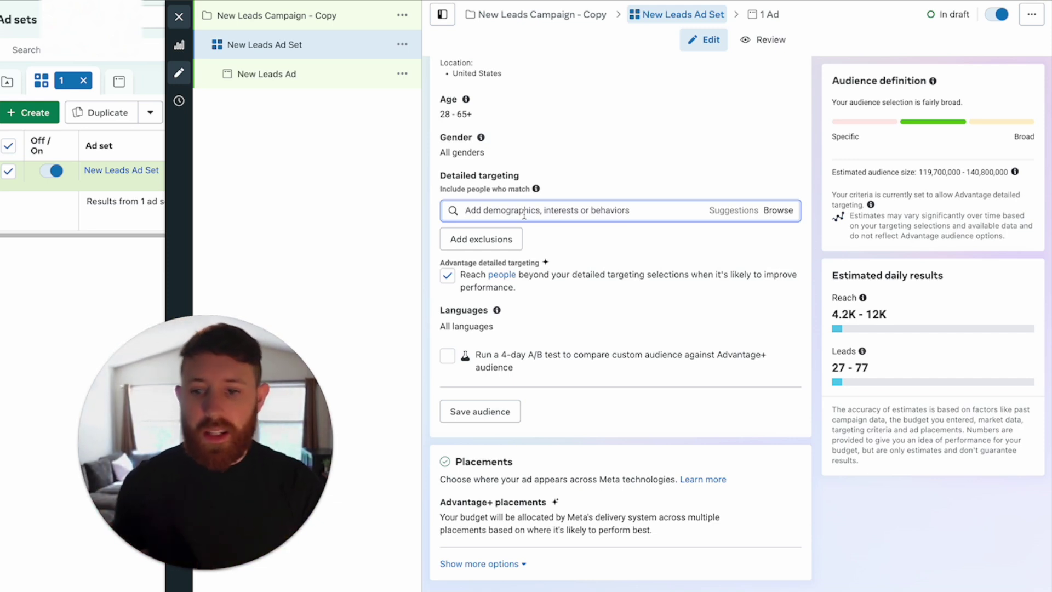
text(physical fitnes)
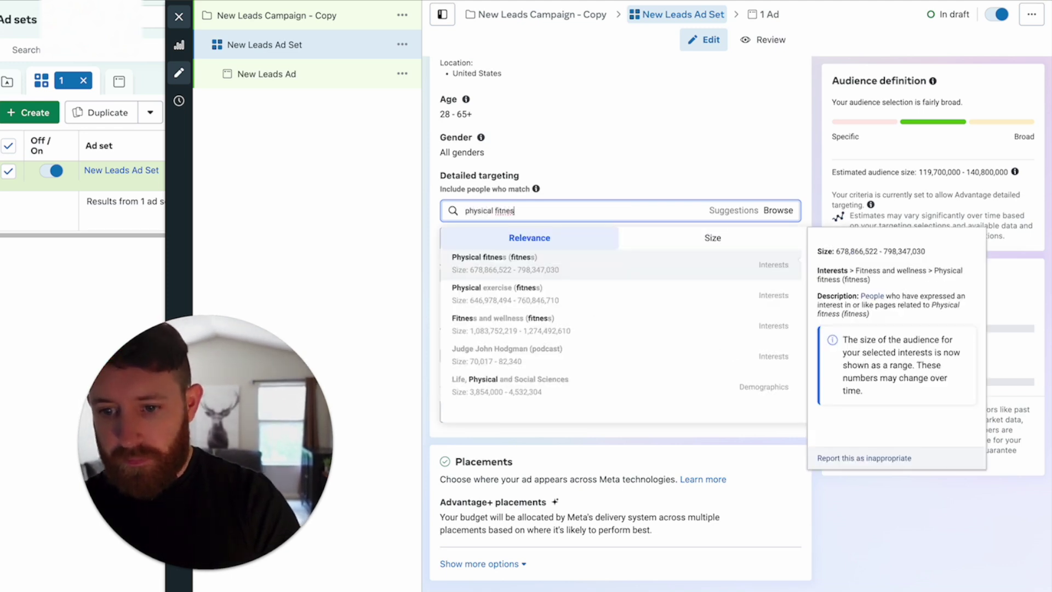
click(493, 274)
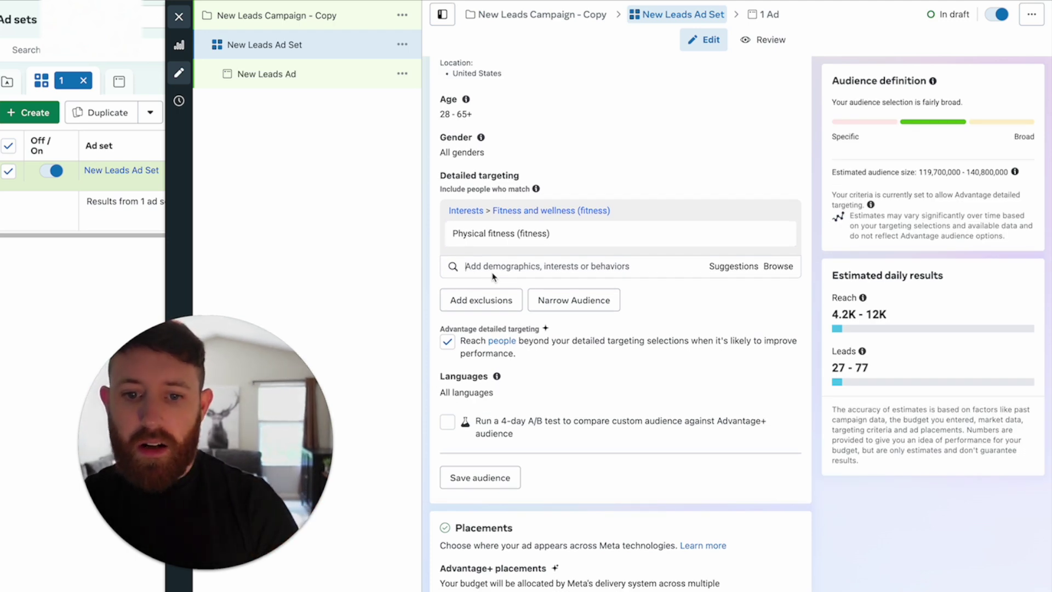
Turn off Advantage detailed targeting so ads do not reach people beyond the detailed targeting selections.
mouse_move(476, 131)
scroll(520, 154, up, 3)
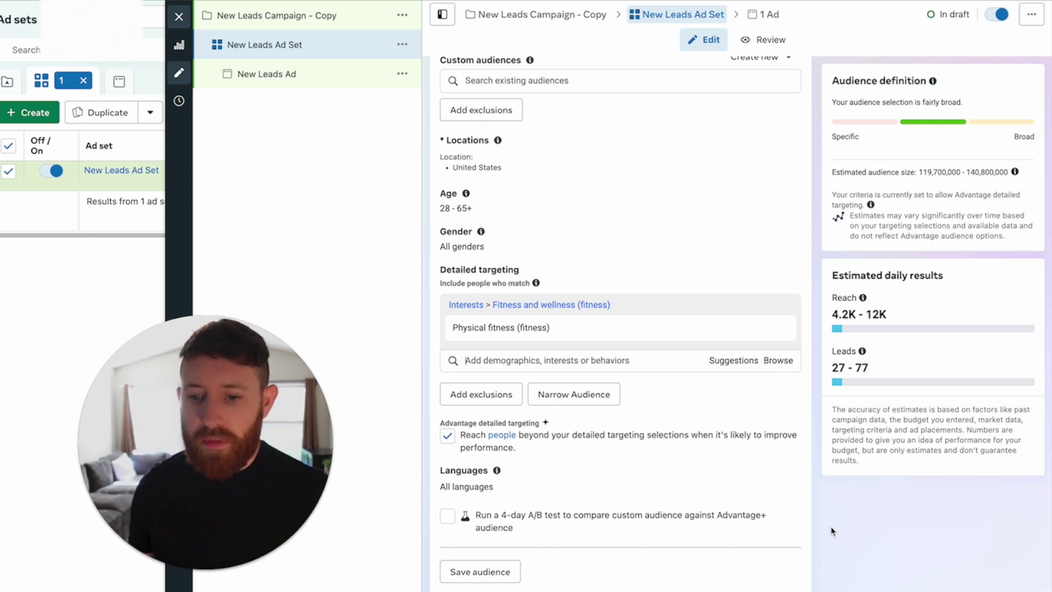
click(448, 436)
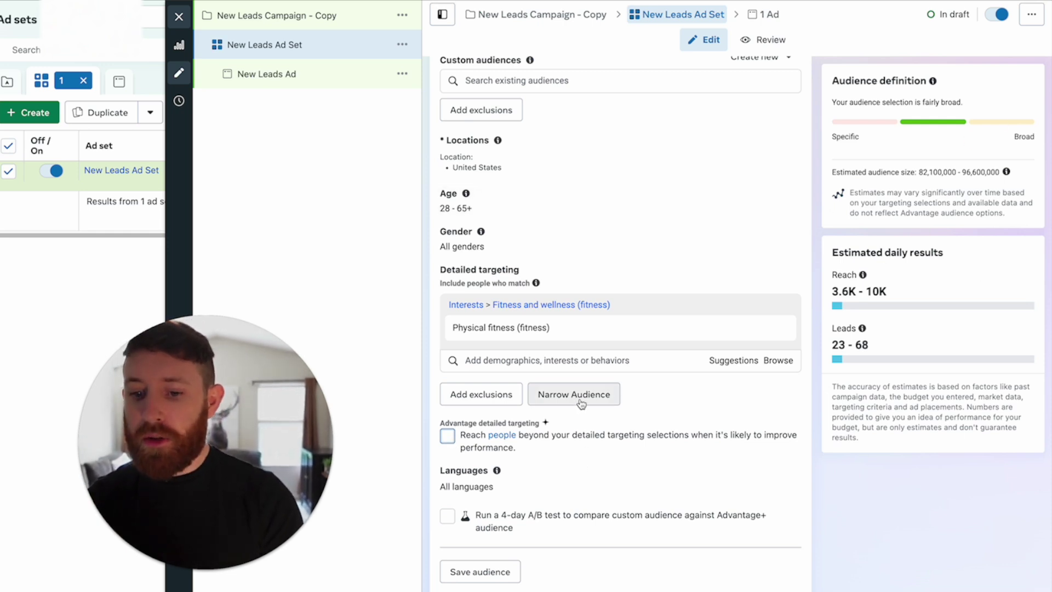
Narrow the audience to people who must also match the Engaged Shoppers purchase behavior.
click(581, 404)
click(555, 406)
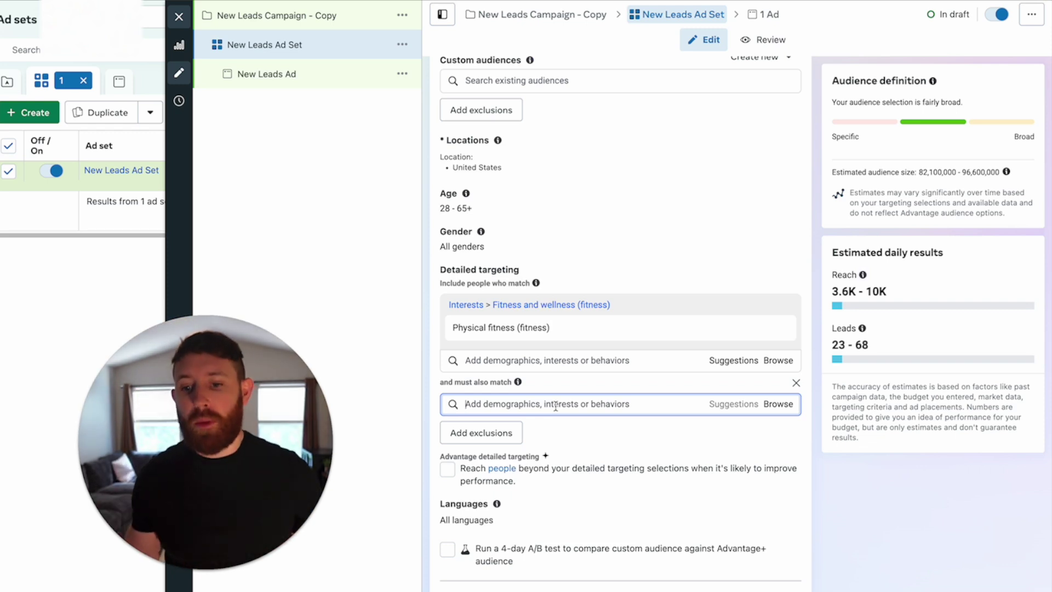
text(enga)
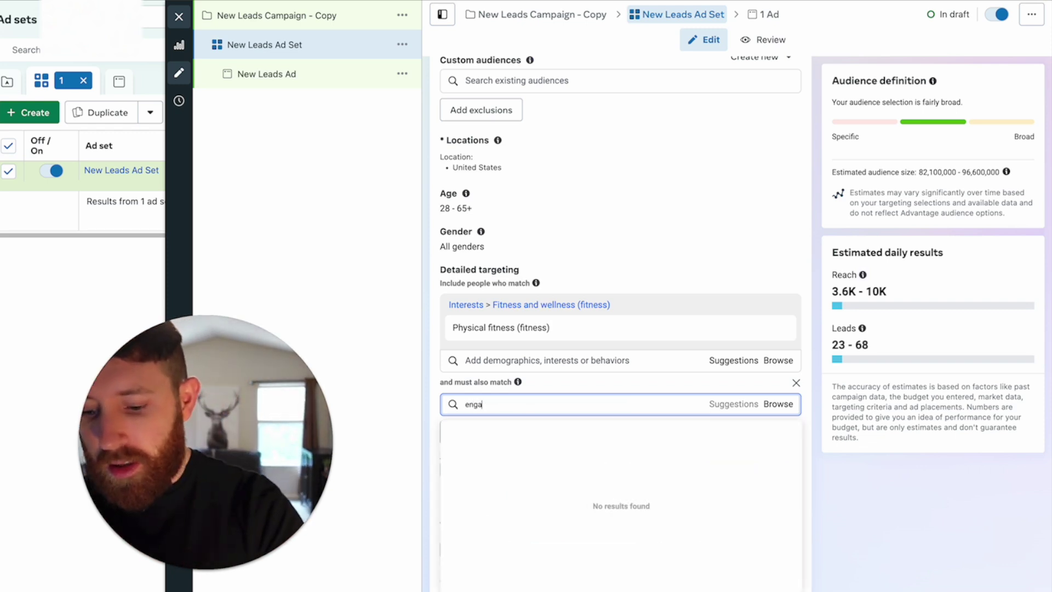
text(ged)
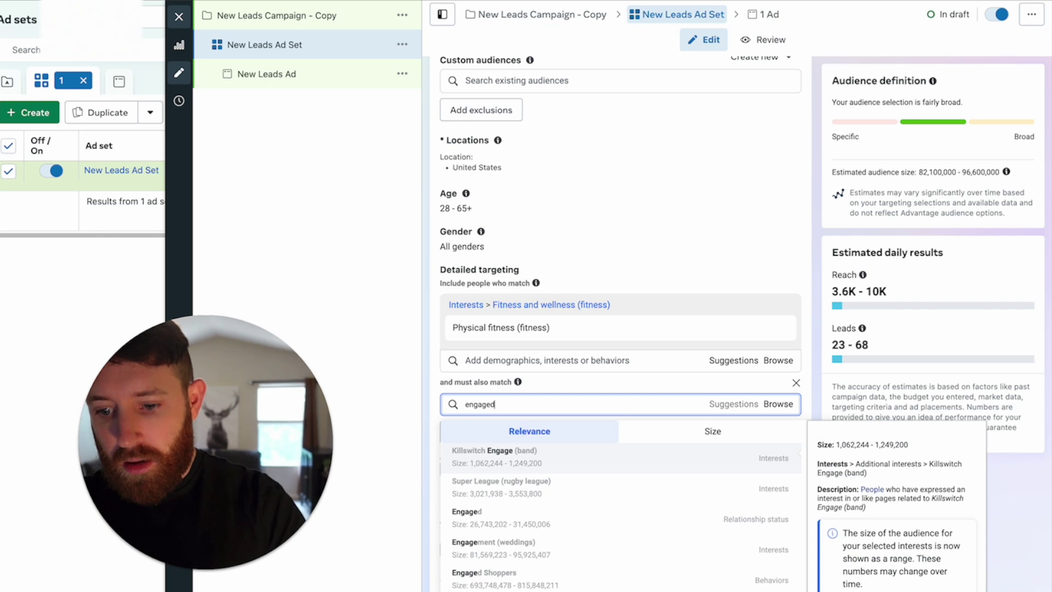
text( shopp)
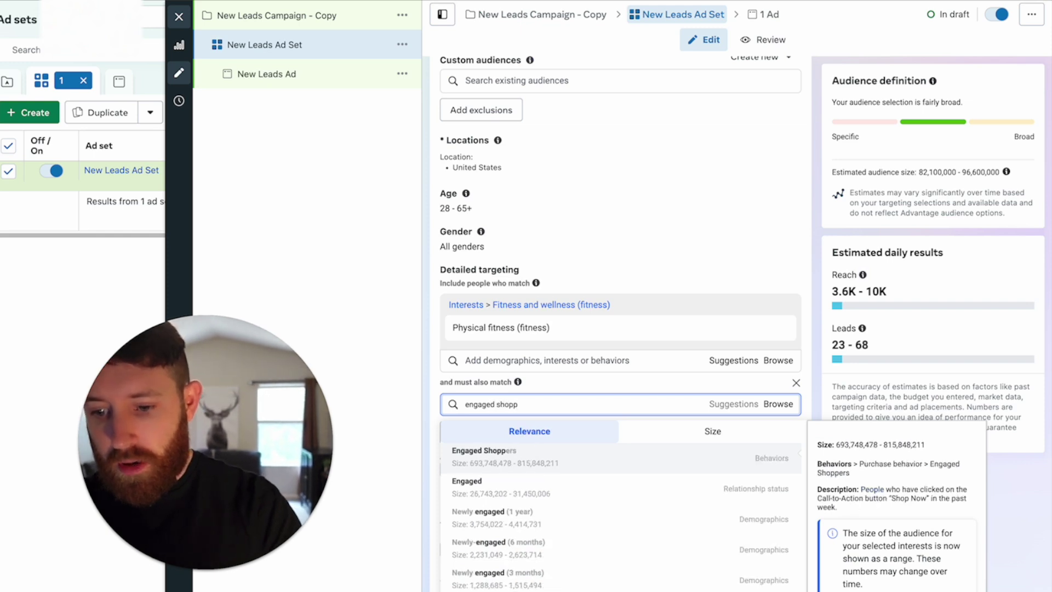
click(525, 453)
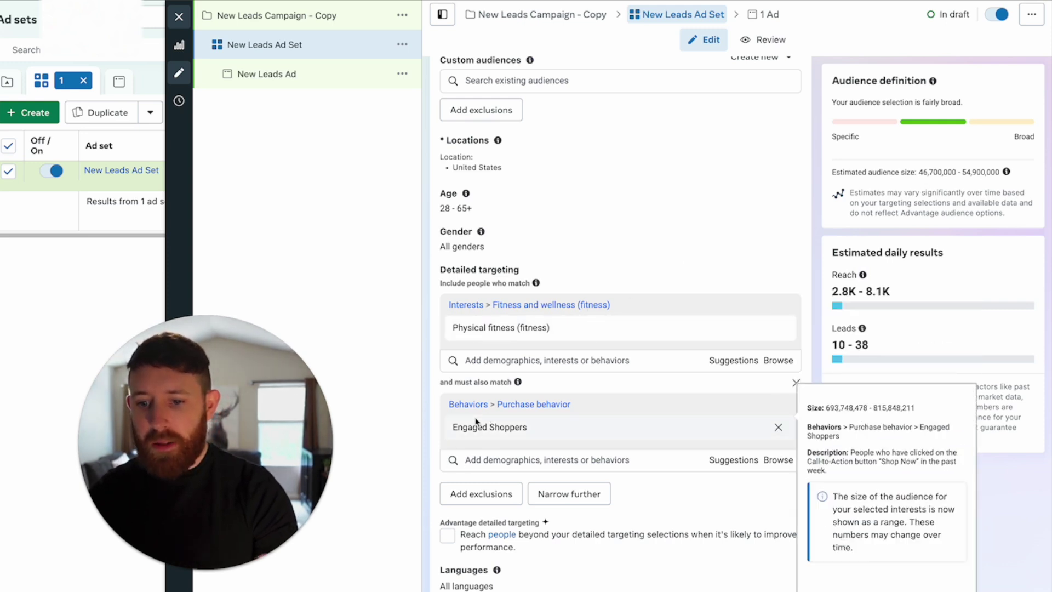
mouse_move(447, 334)
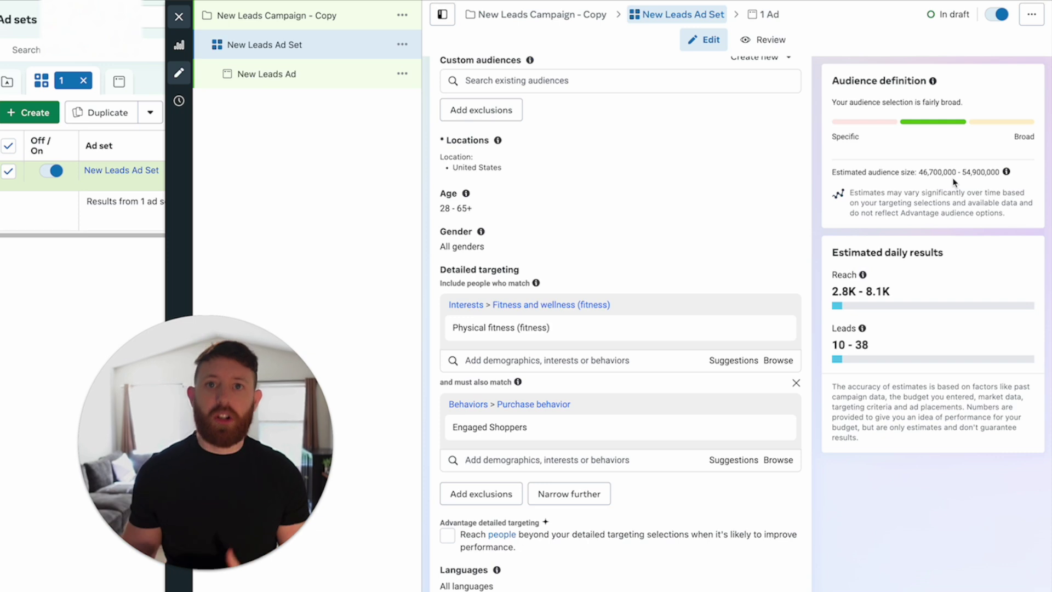
mouse_move(642, 339)
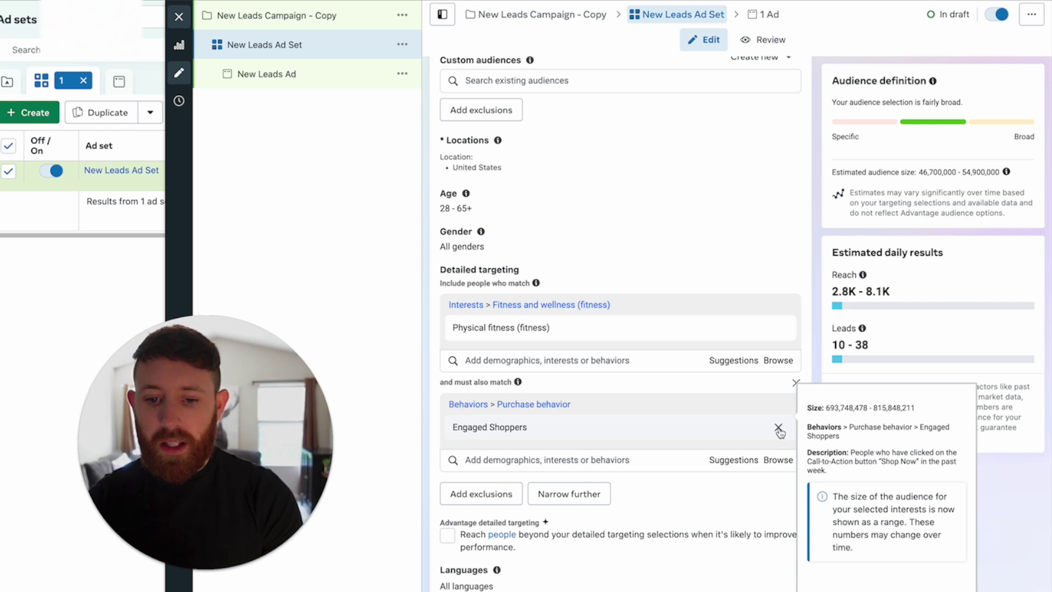
Replace Engaged Shoppers with the Parents (All) demographic in the must-also-match condition.
click(778, 427)
click(470, 404)
text(parents)
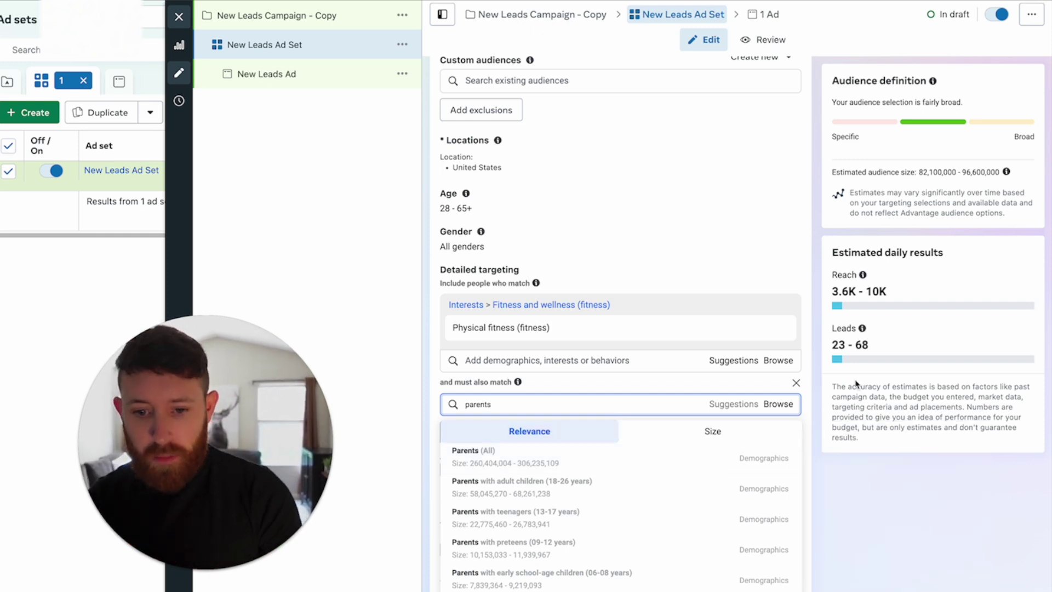
click(504, 463)
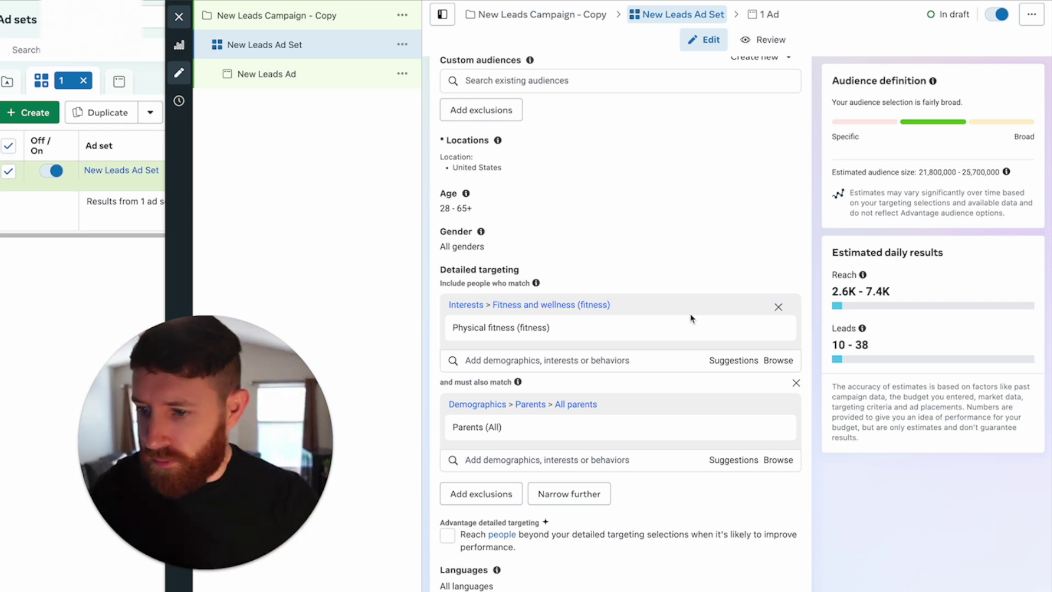
mouse_move(621, 322)
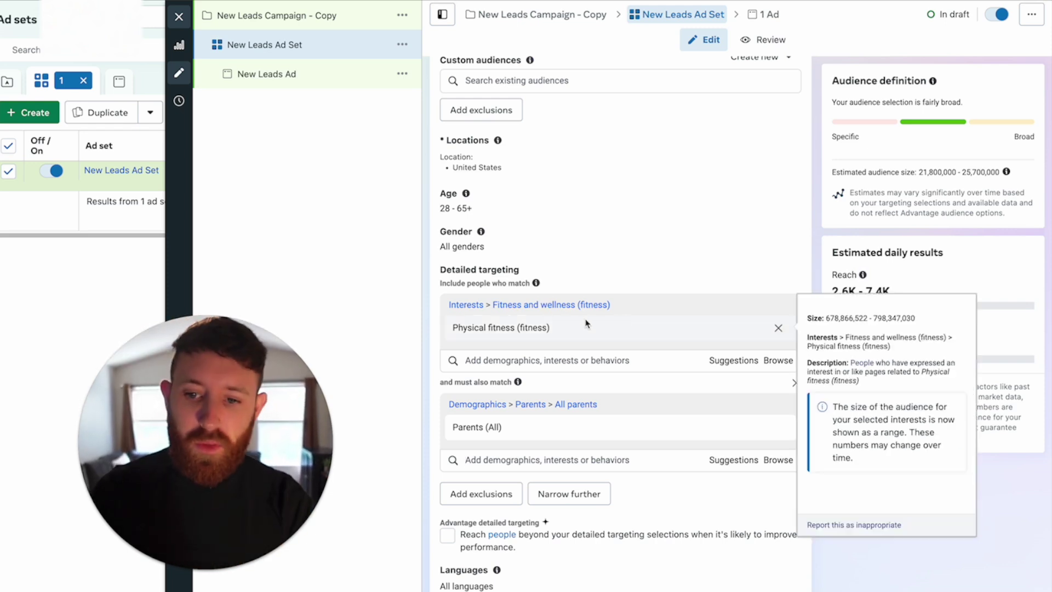
Set the audience's age range to 21–45.
mouse_move(467, 204)
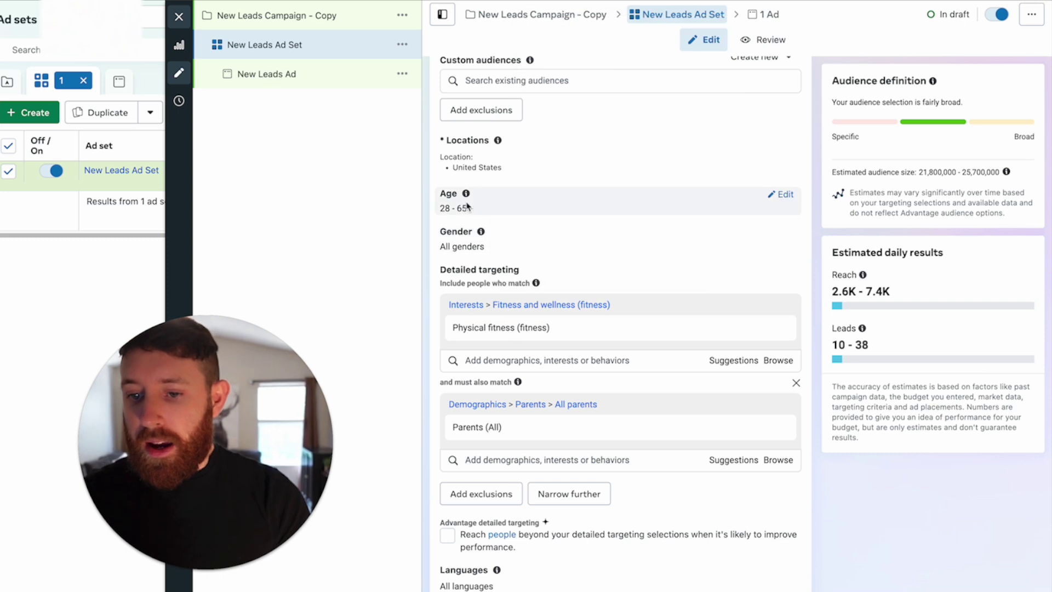
click(784, 195)
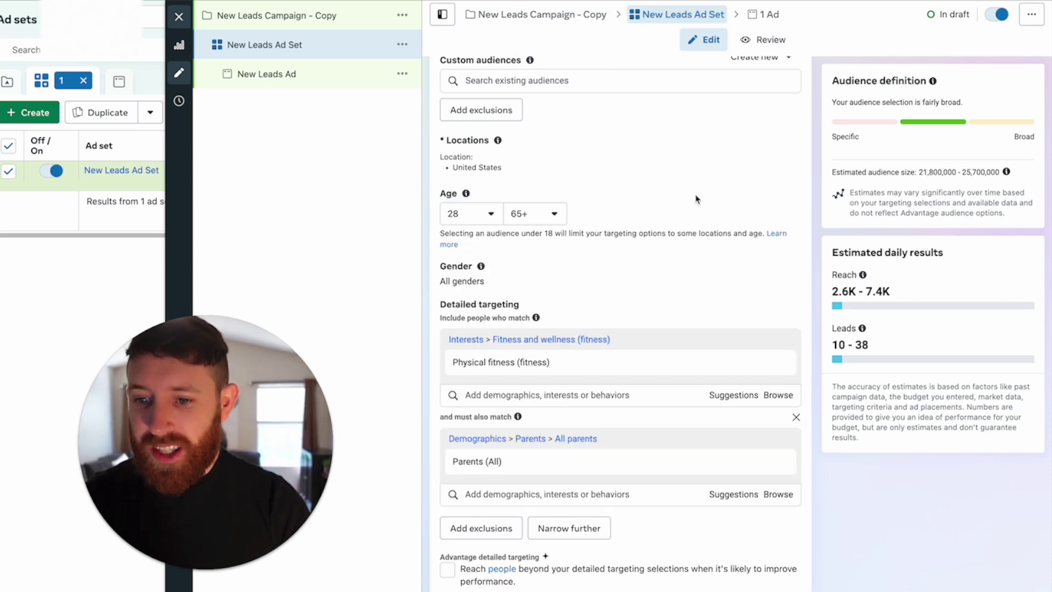
click(491, 214)
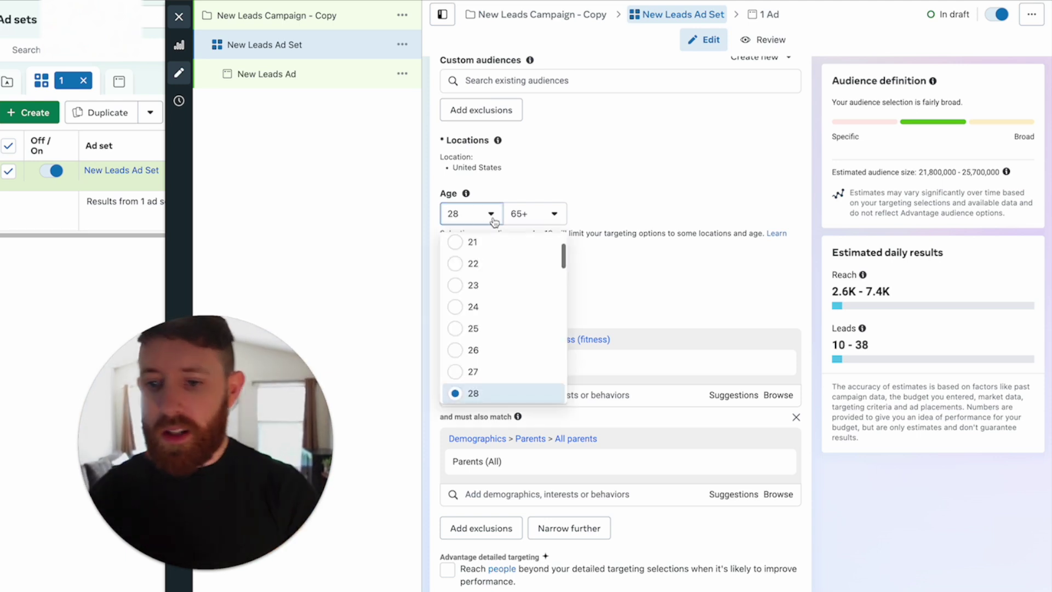
click(484, 243)
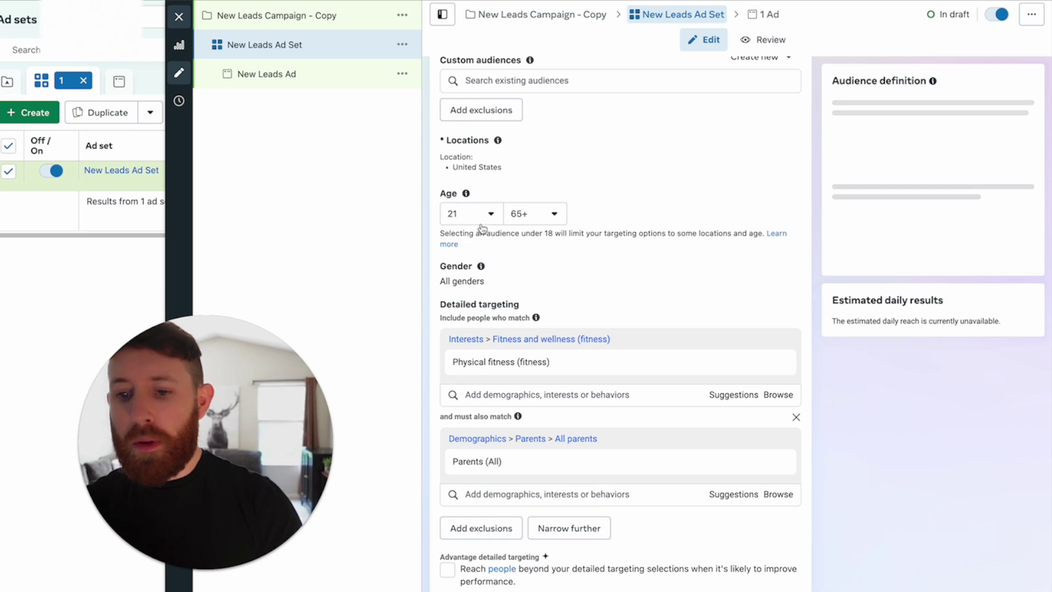
click(559, 214)
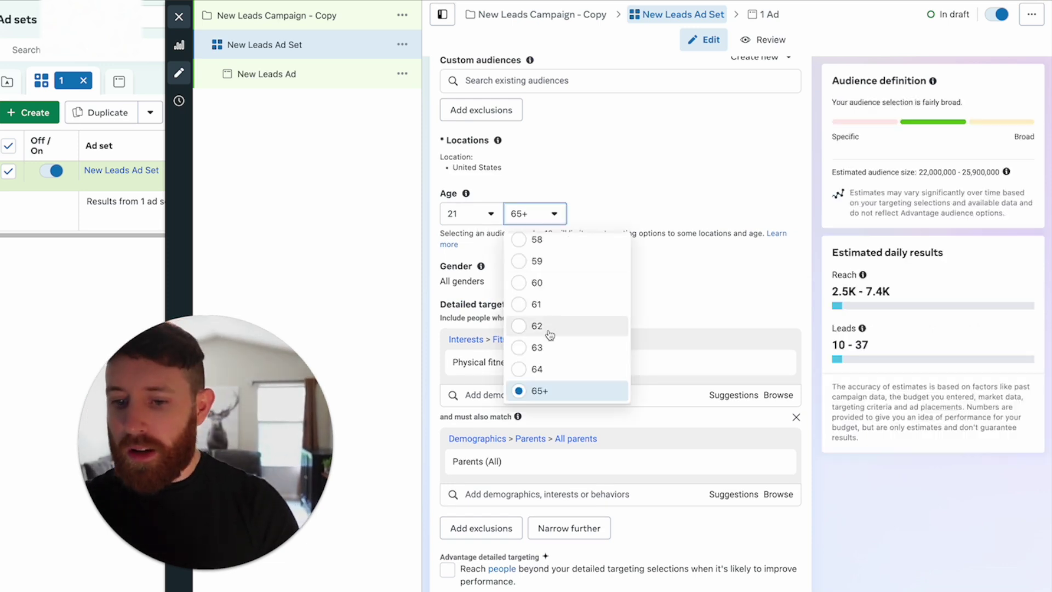
scroll(551, 329, up, 3)
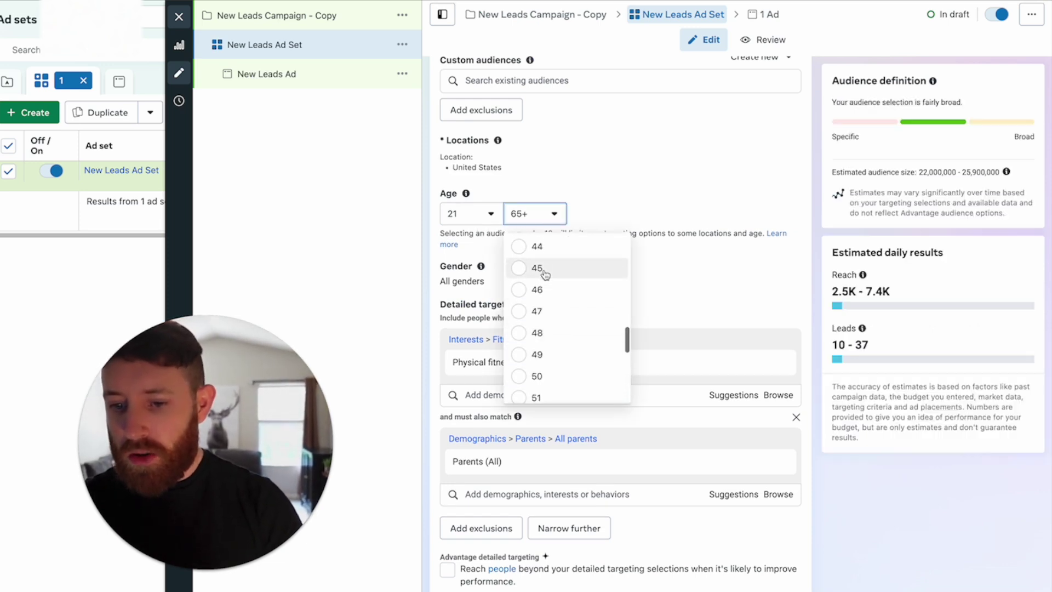
click(542, 264)
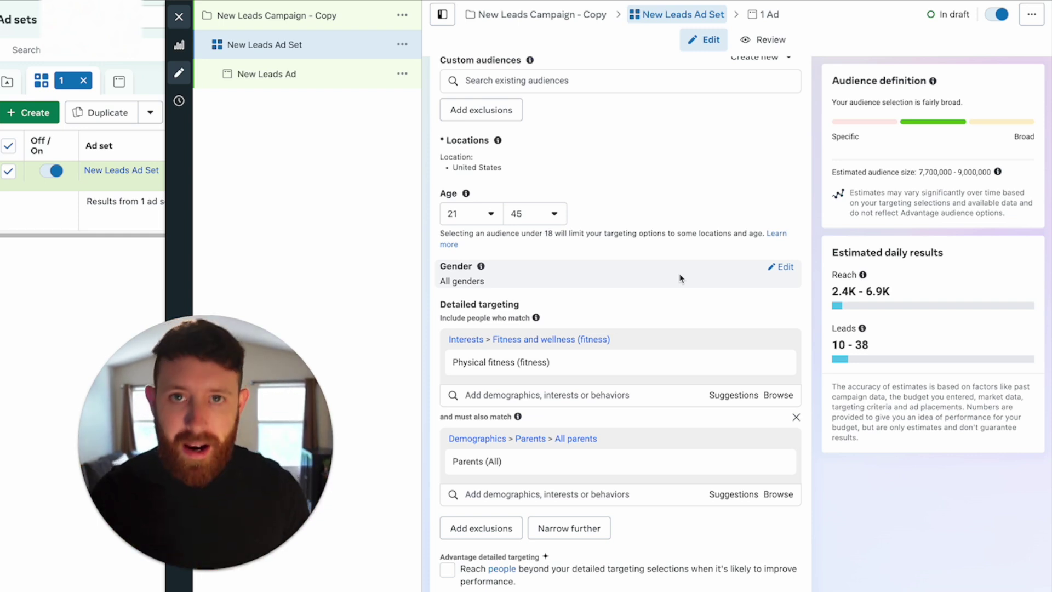
Raise the audience's minimum age to 26.
click(490, 214)
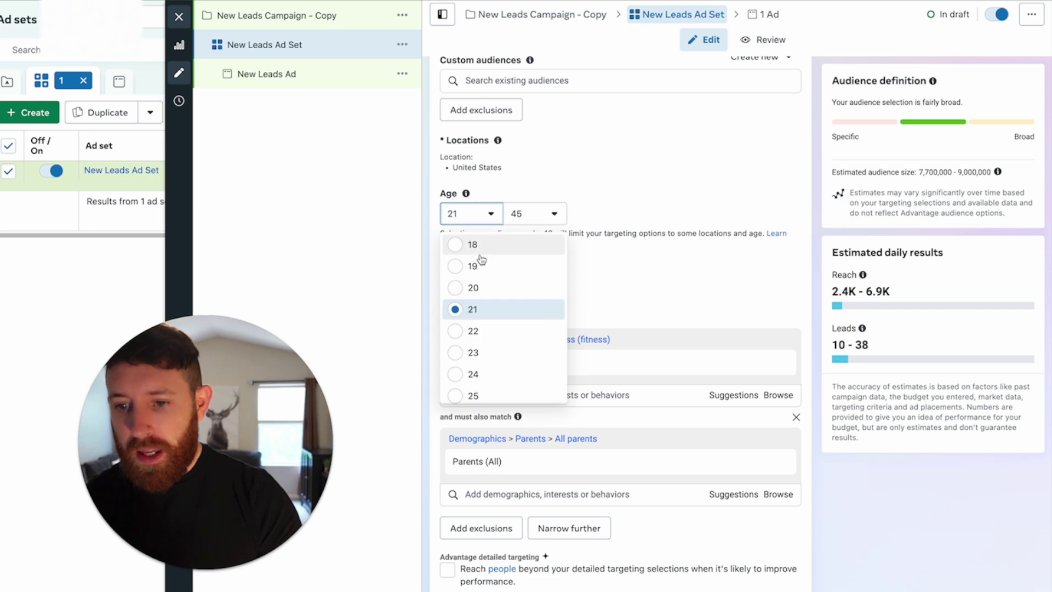
scroll(483, 345, down, 2)
click(483, 315)
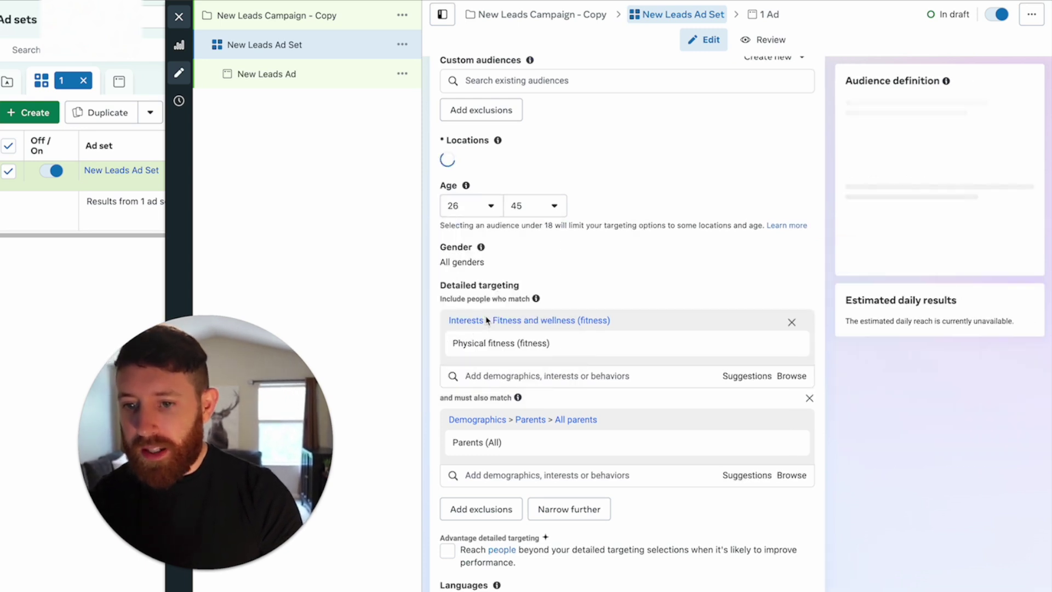
Set the audience's minimum age to 30.
click(476, 213)
scroll(476, 327, down, 3)
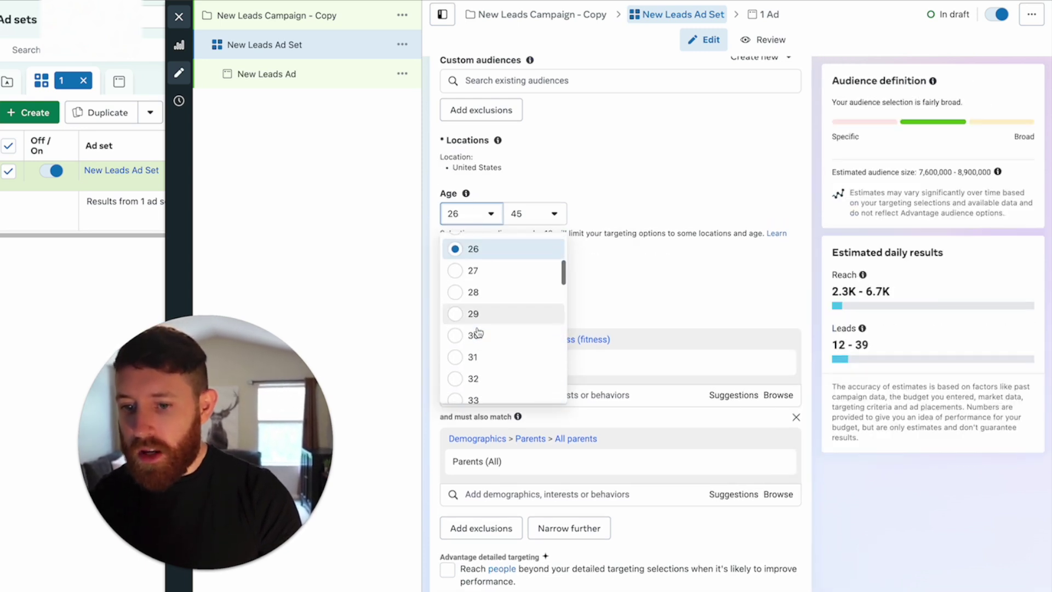
click(477, 327)
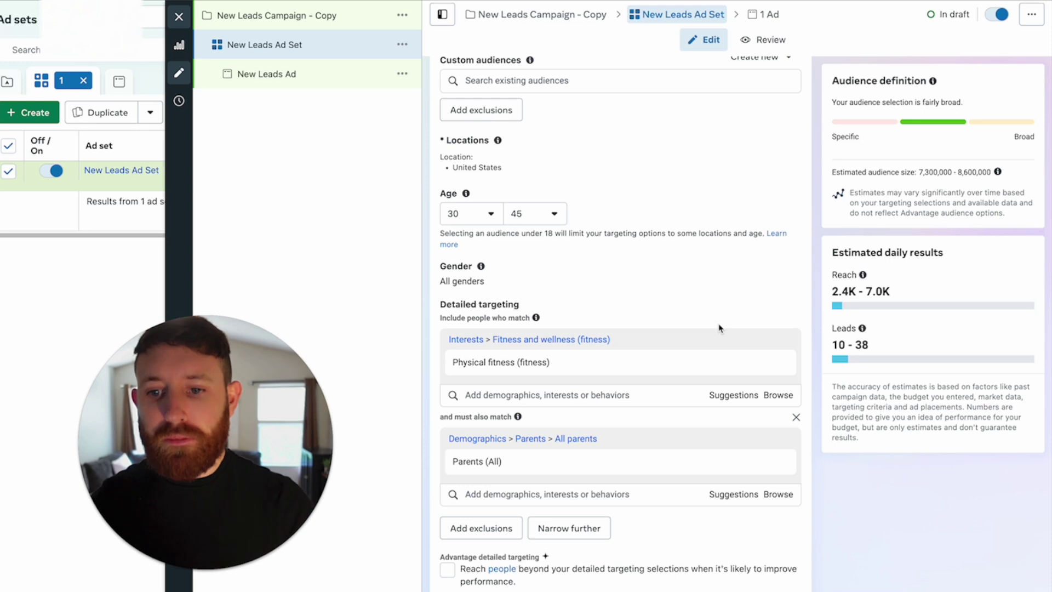
Open the New Leads Ad and start creating a new instant form in its Destination section.
click(310, 78)
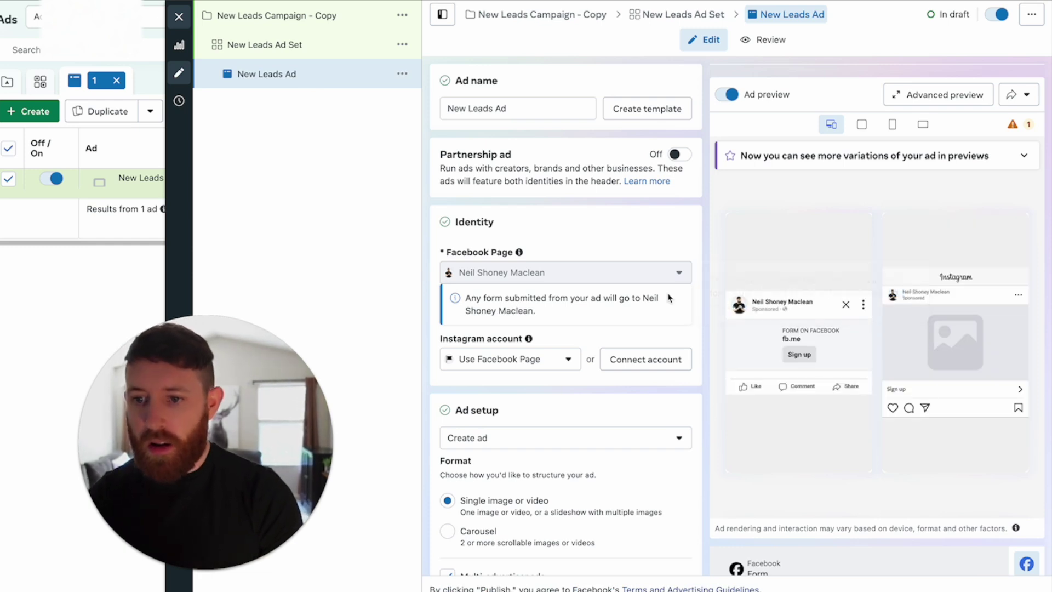
scroll(553, 383, down, 15)
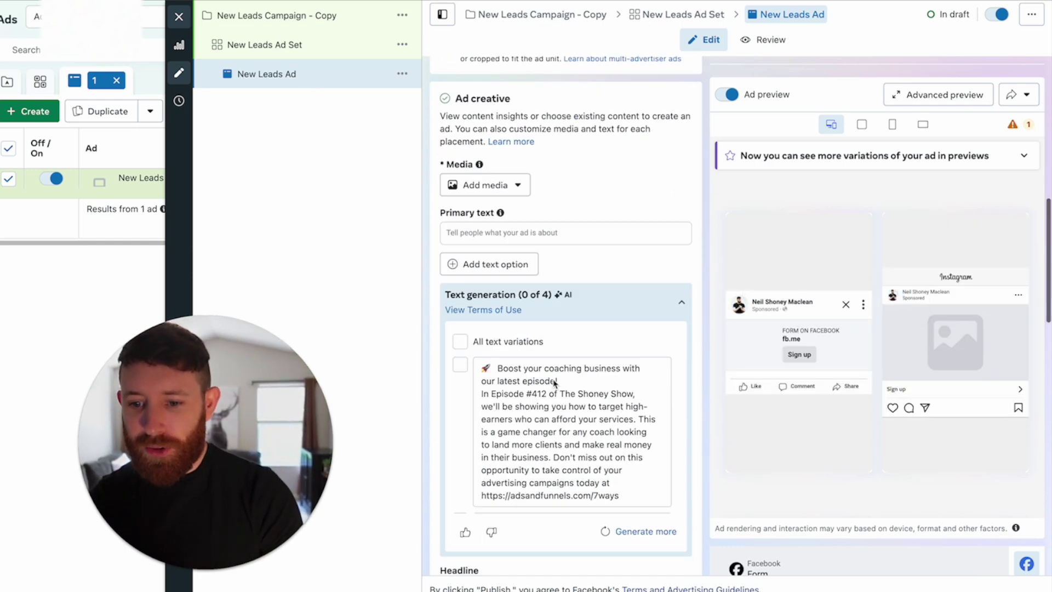
scroll(553, 380, down, 8)
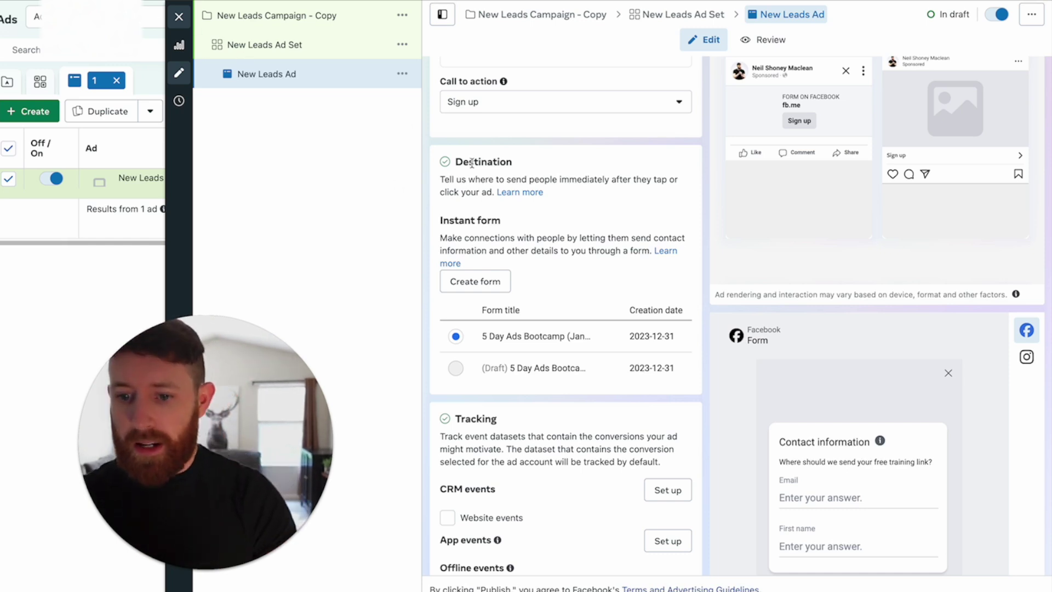
click(469, 279)
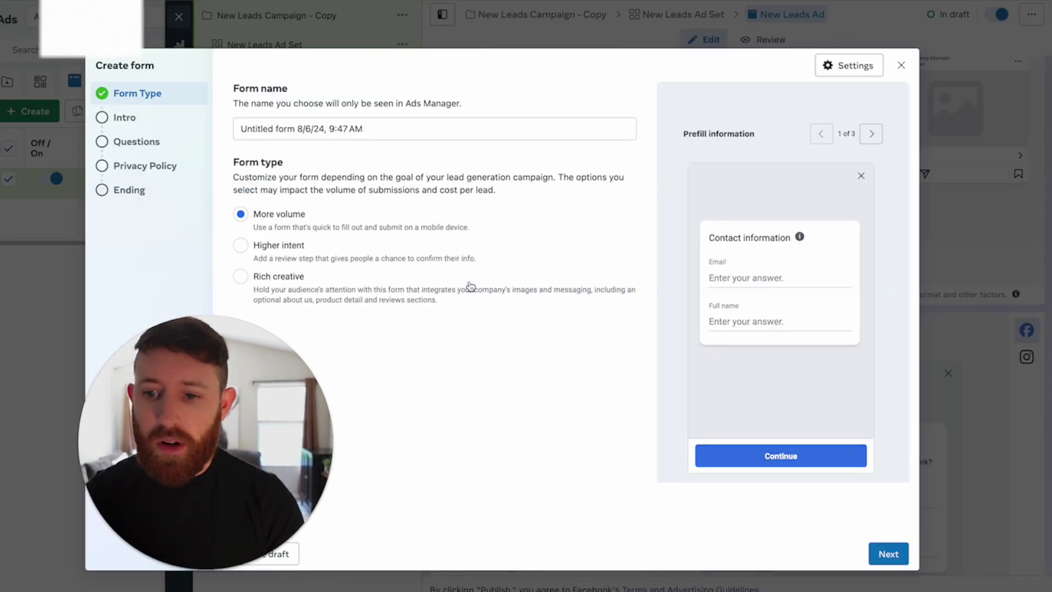
drag(238, 463, 600, 463)
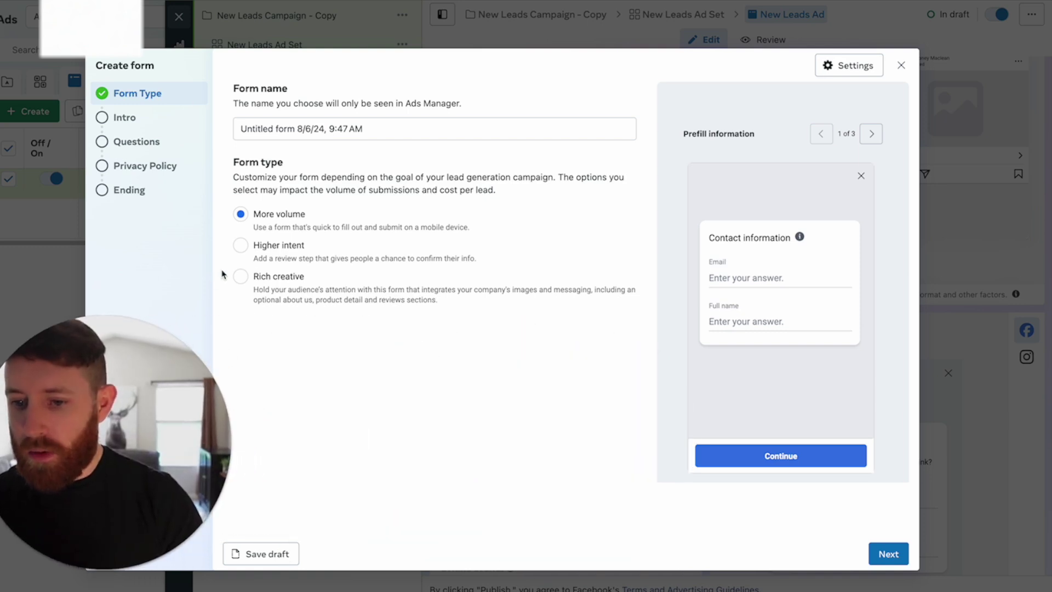
Try the Higher intent form type, return the form to More volume, and continue past the form type stage.
click(242, 249)
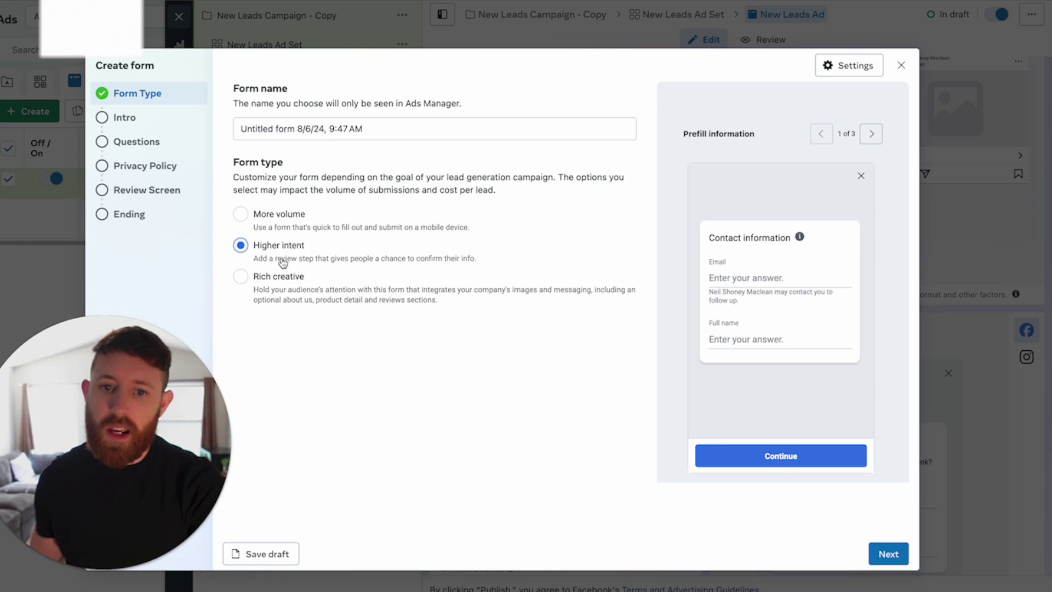
click(240, 214)
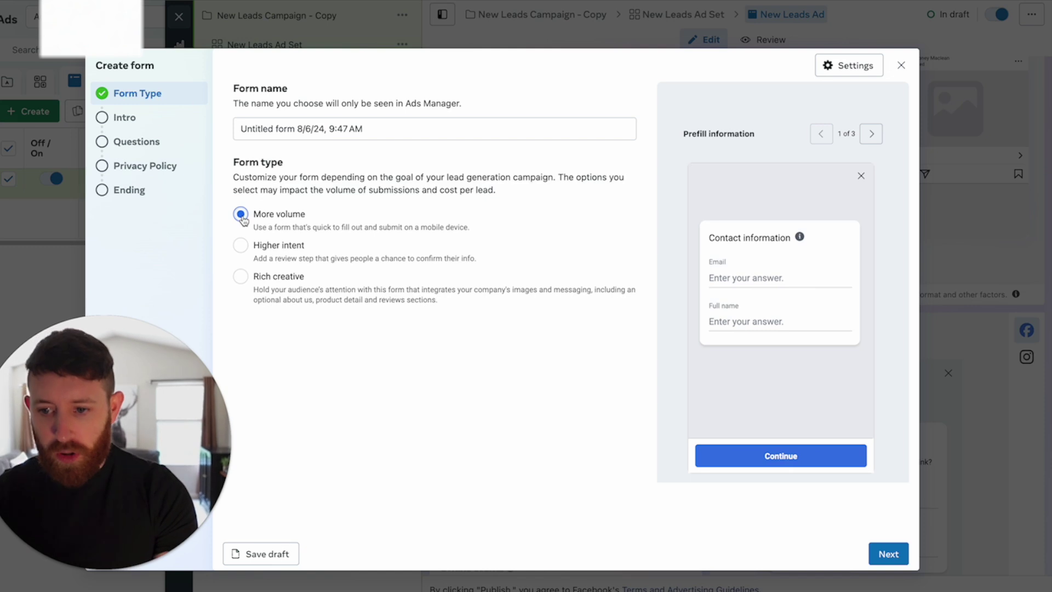
click(887, 553)
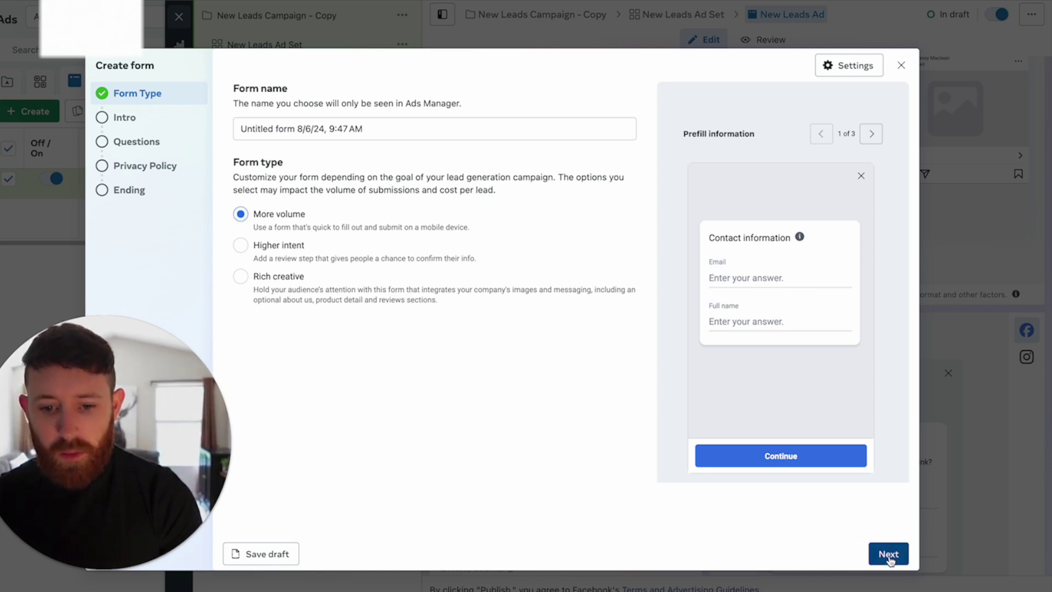
Add a multiple choice question to the form's Questions section reading "Do you have a coaching business?".
click(147, 150)
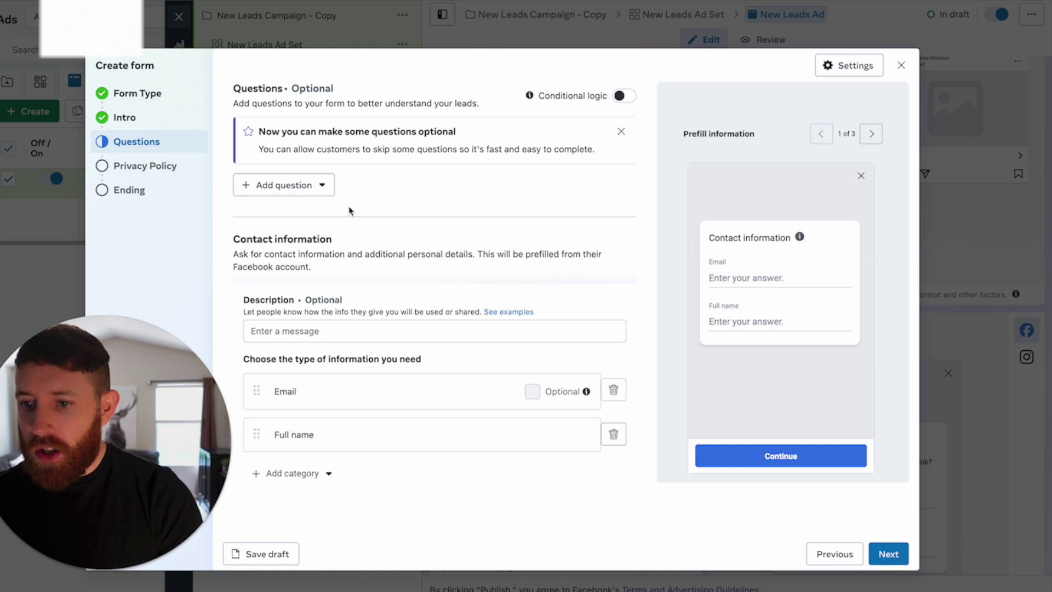
scroll(349, 210, down, 1)
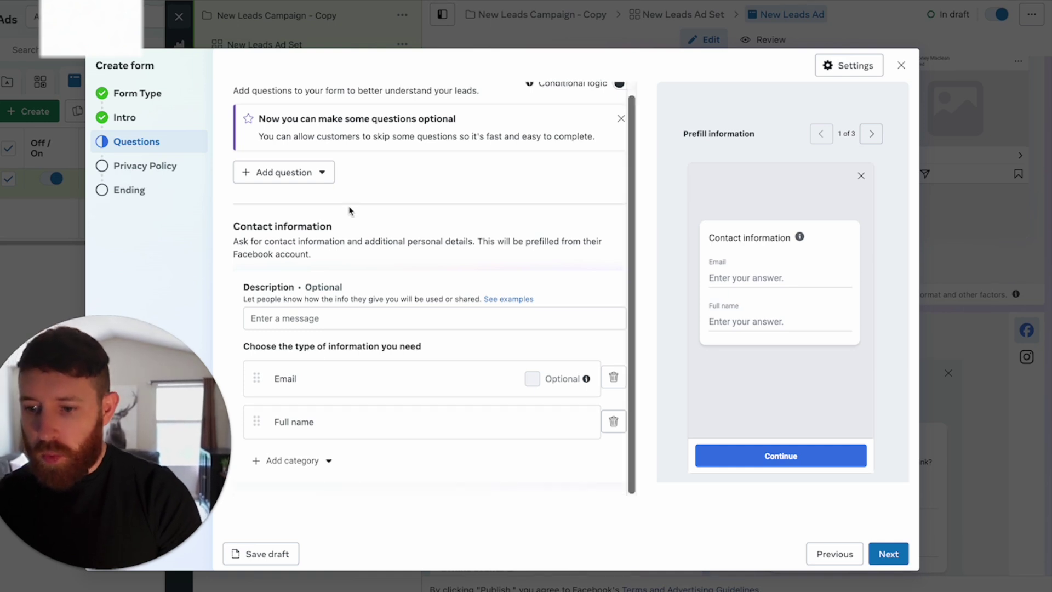
scroll(349, 210, up, 1)
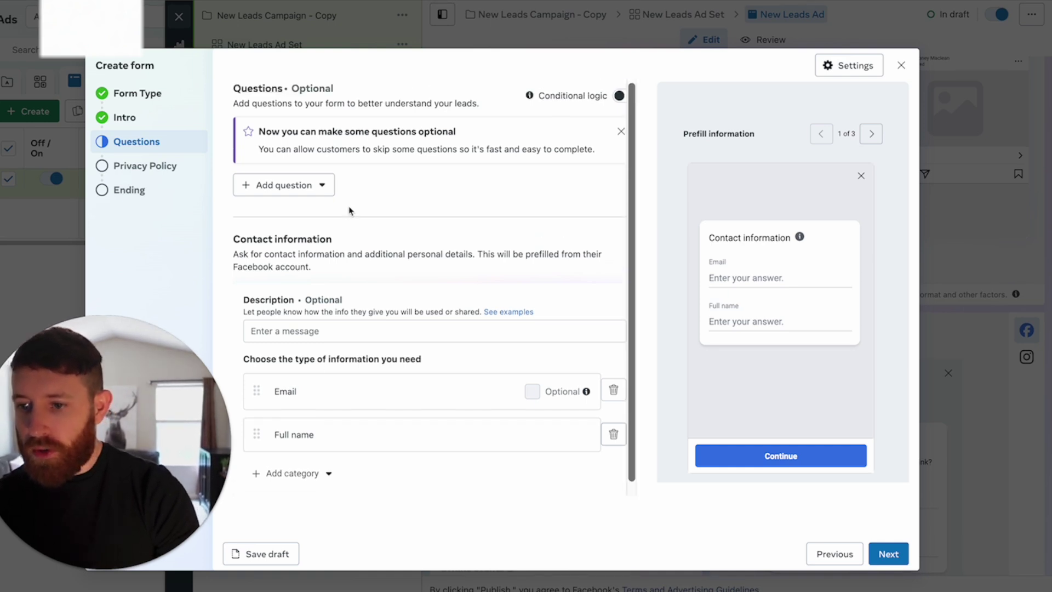
click(313, 193)
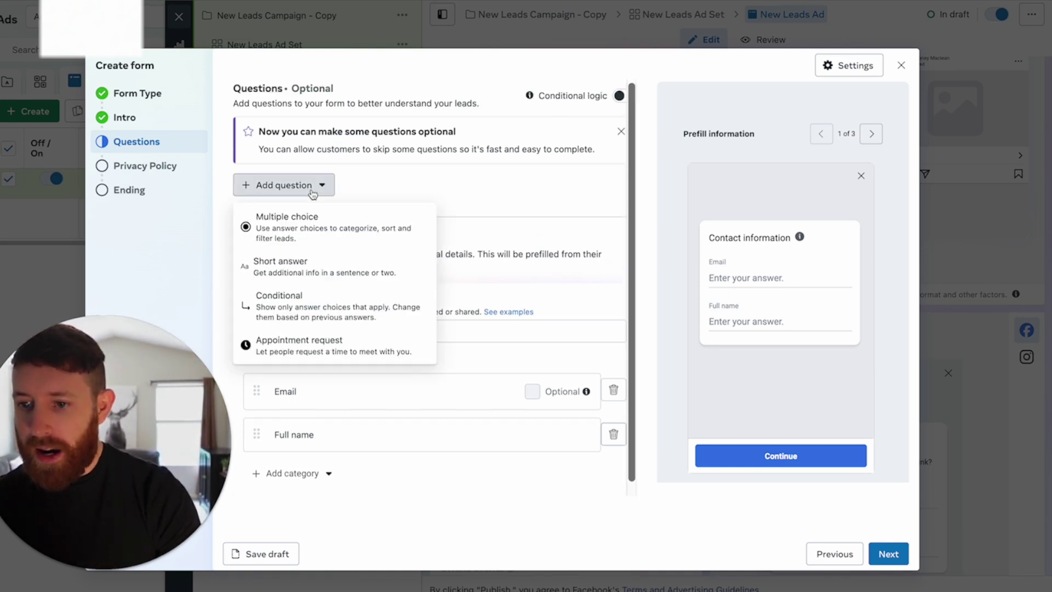
click(316, 234)
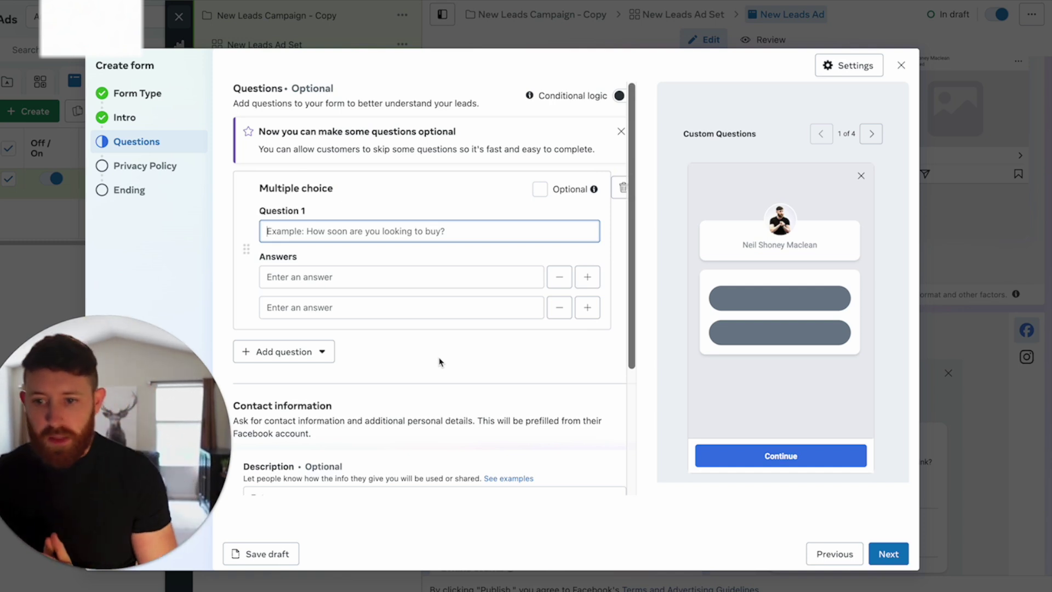
text(D)
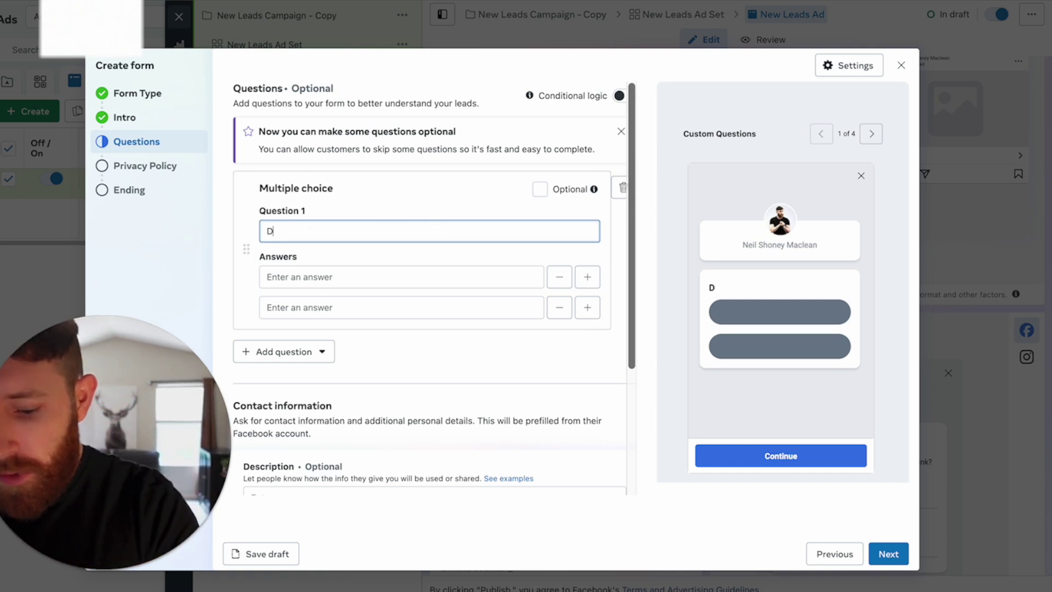
text(o you gave )
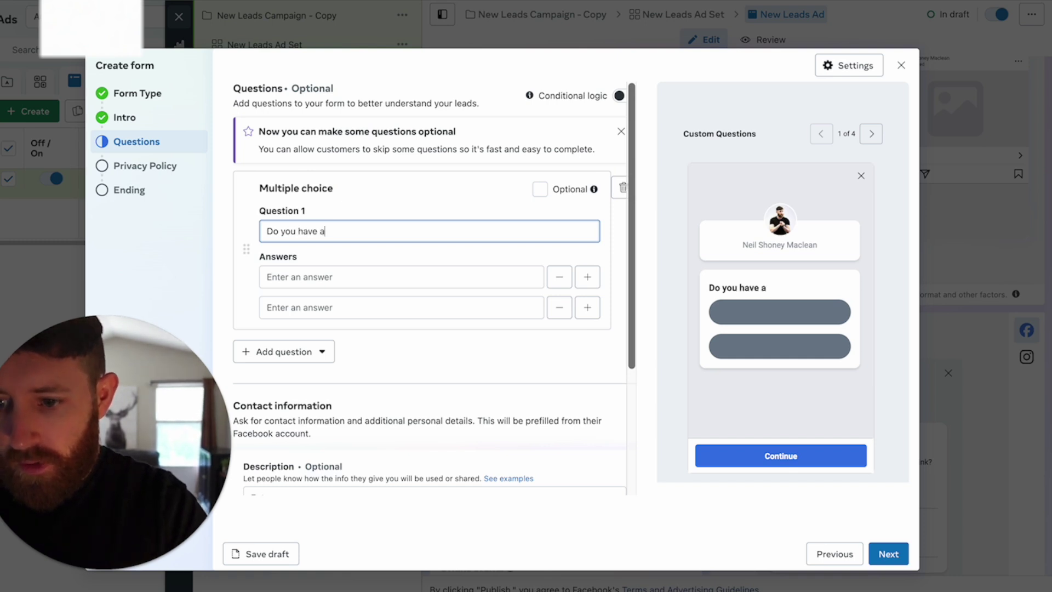
text(a coaching business?)
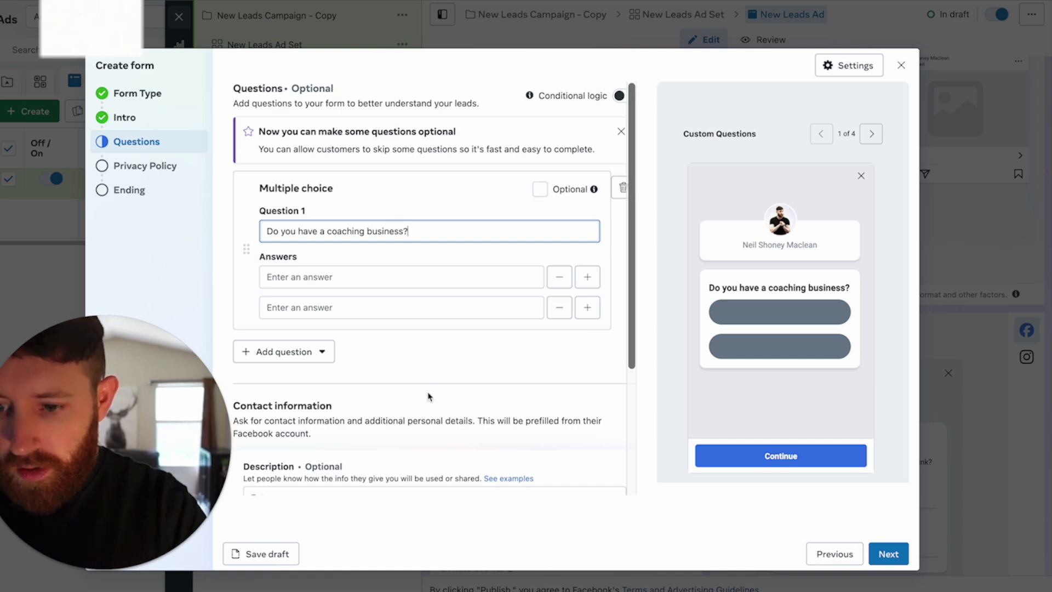
Enter "Yes" and "No" as the two answers to the coaching business question.
click(360, 280)
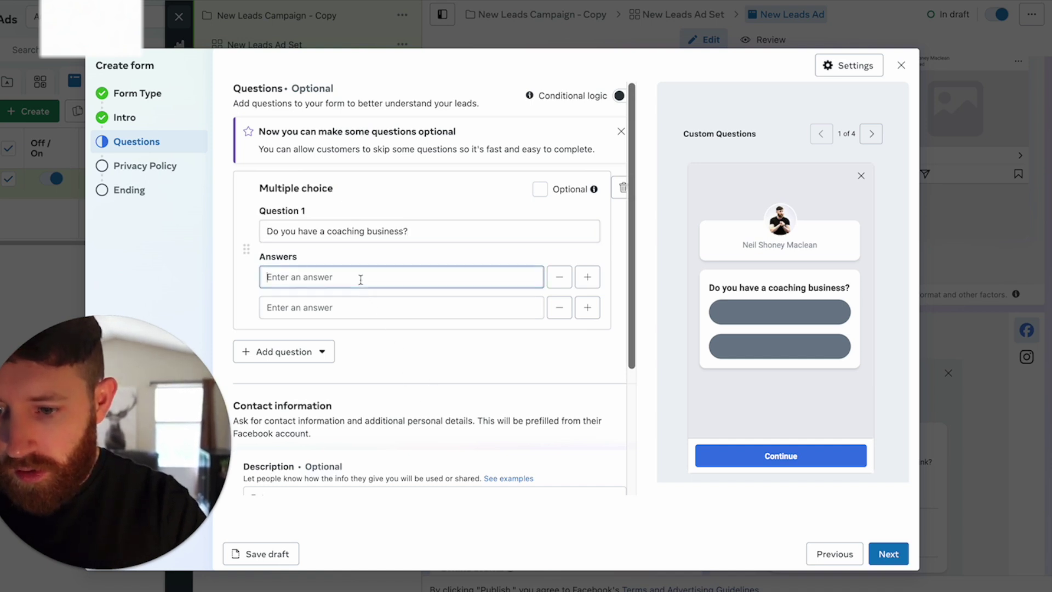
text(Yes)
click(372, 307)
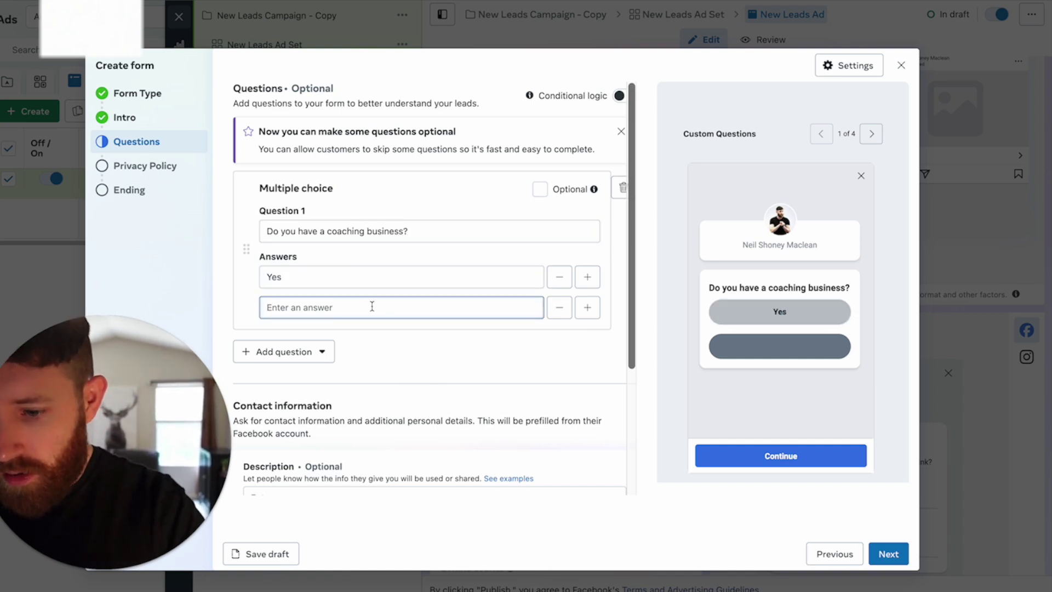
text(No)
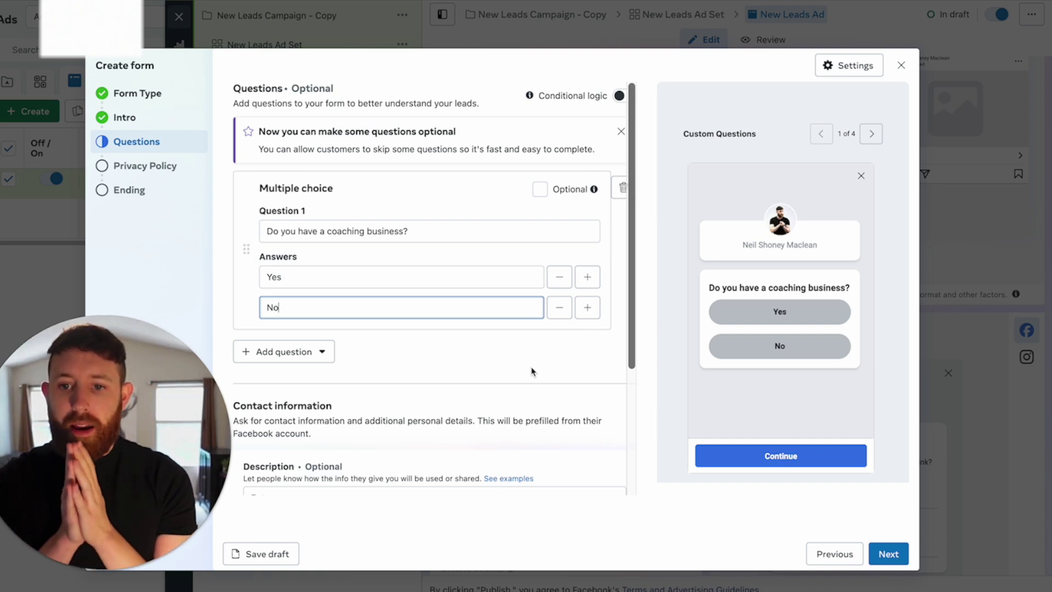
Turn on conditional logic for the questions and make the No answer lead to Close form.
click(619, 96)
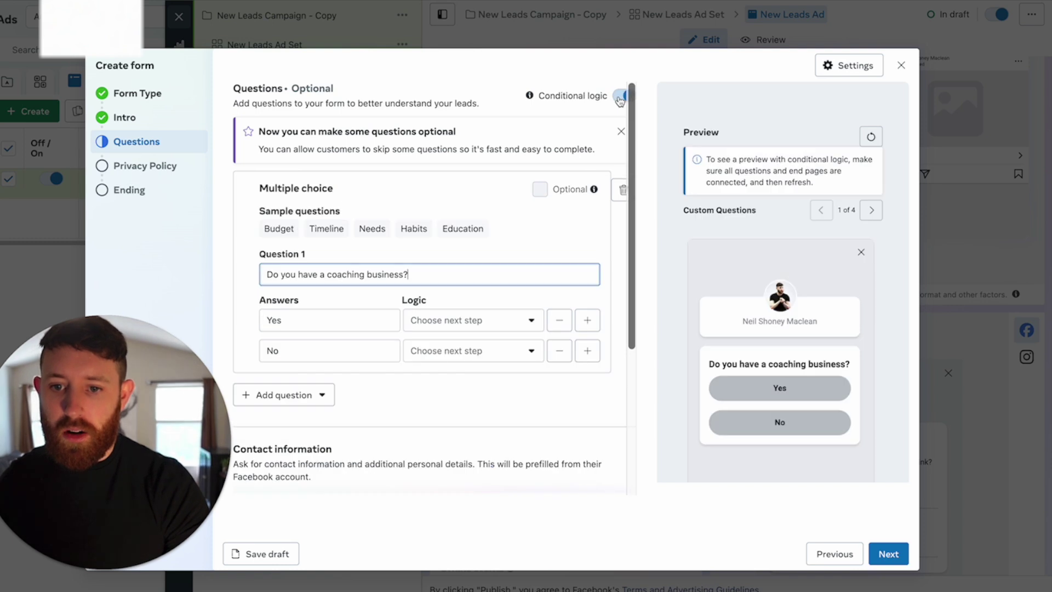
scroll(397, 272, down, 1)
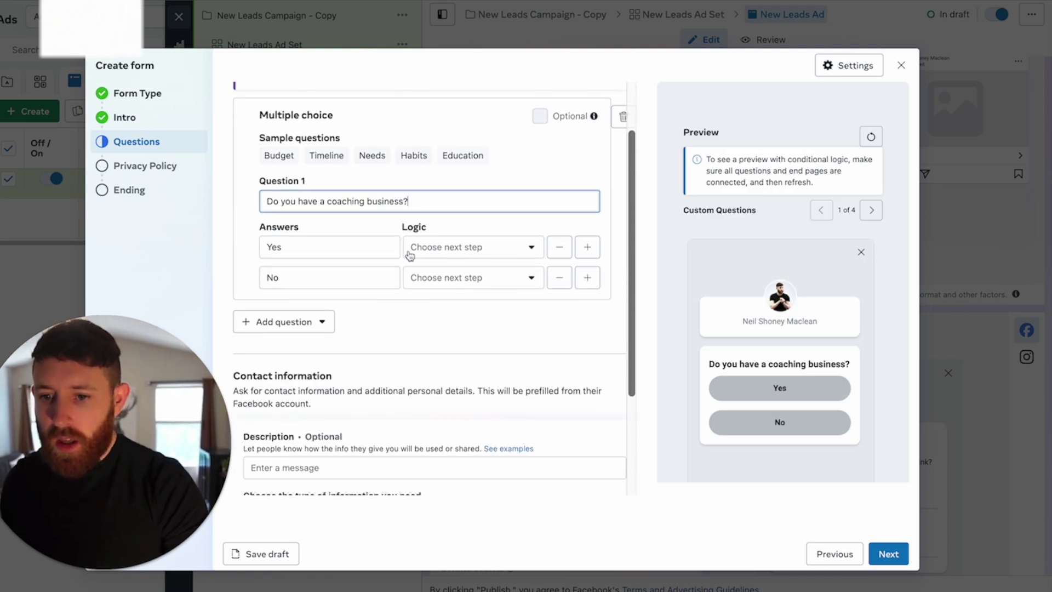
click(471, 279)
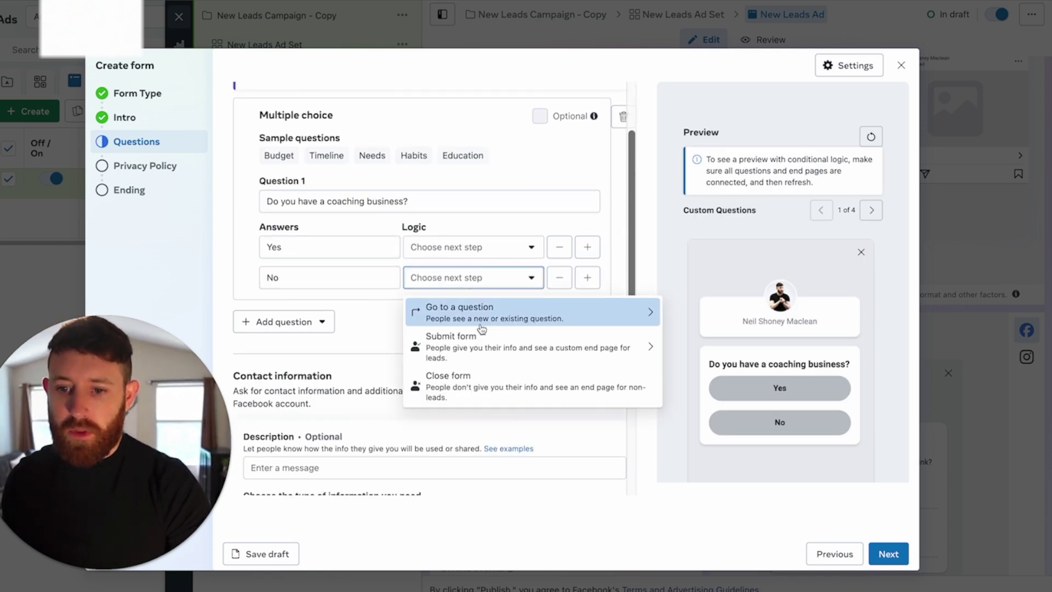
click(470, 393)
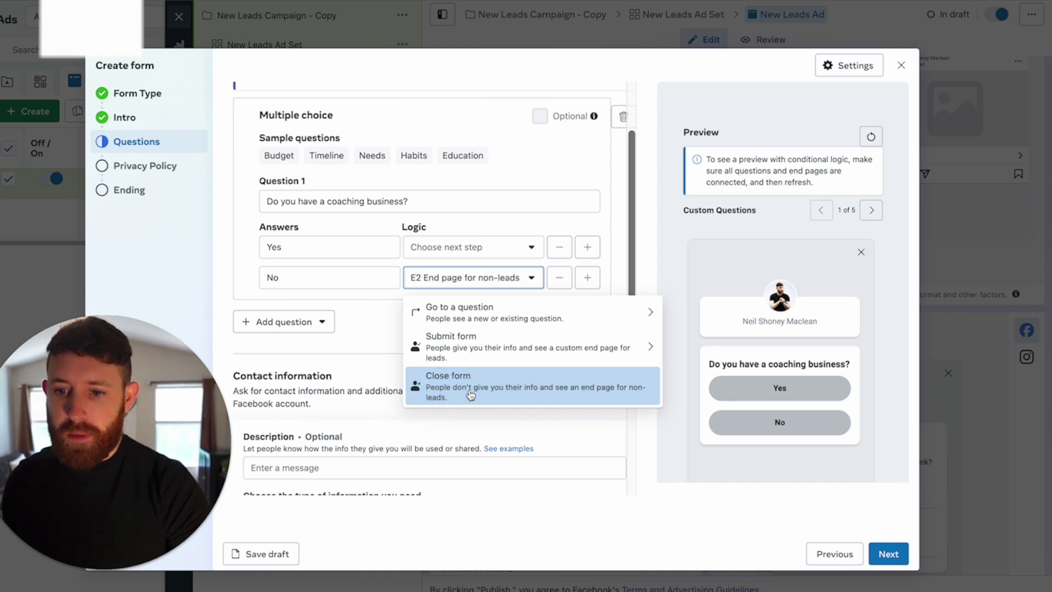
Examine the next-step options for the Yes answer, including the end page choices for submitting the form.
click(442, 253)
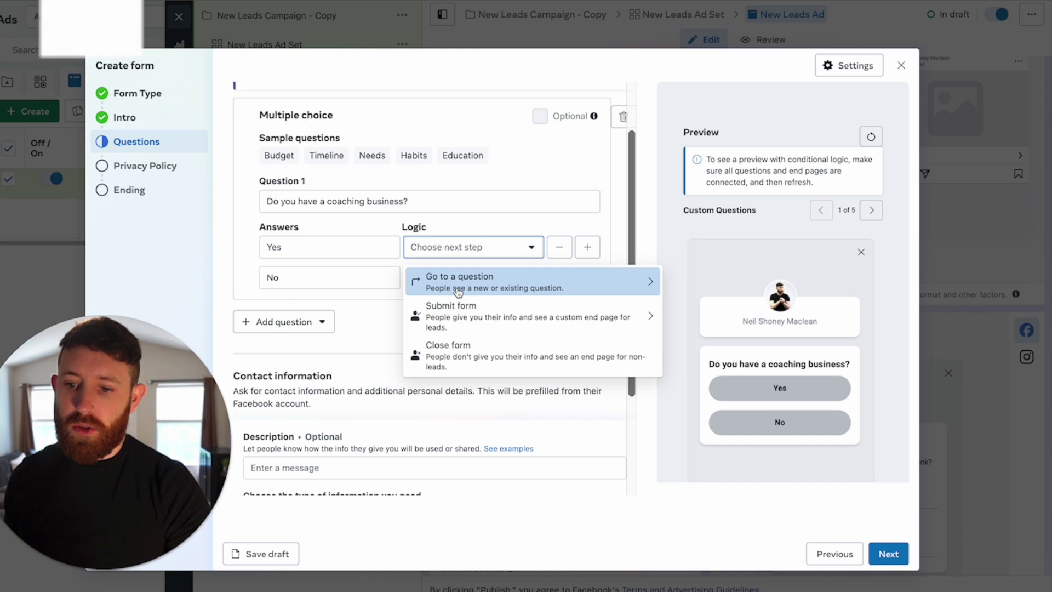
click(458, 316)
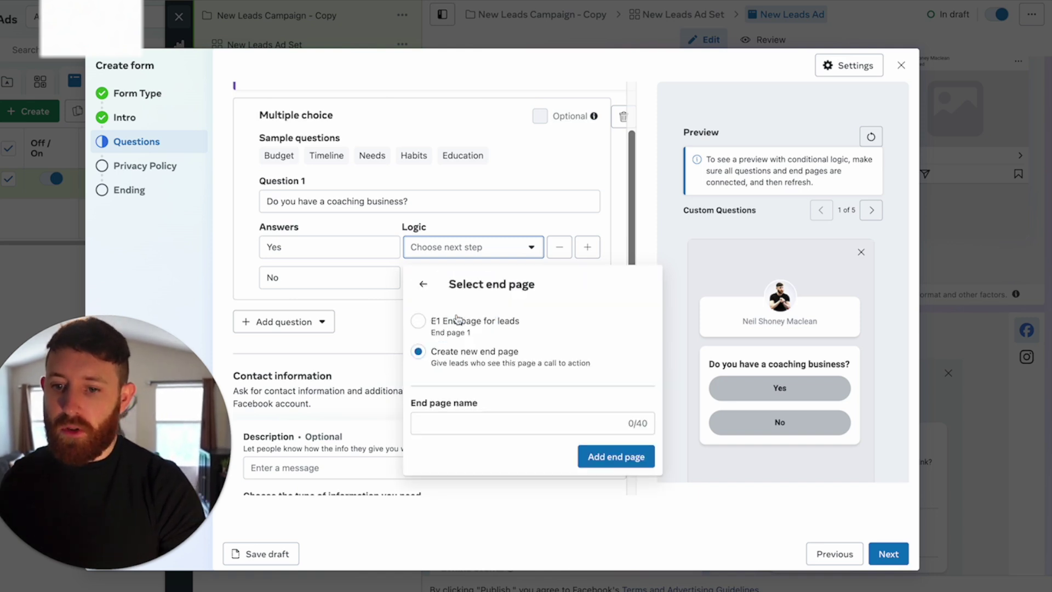
click(423, 285)
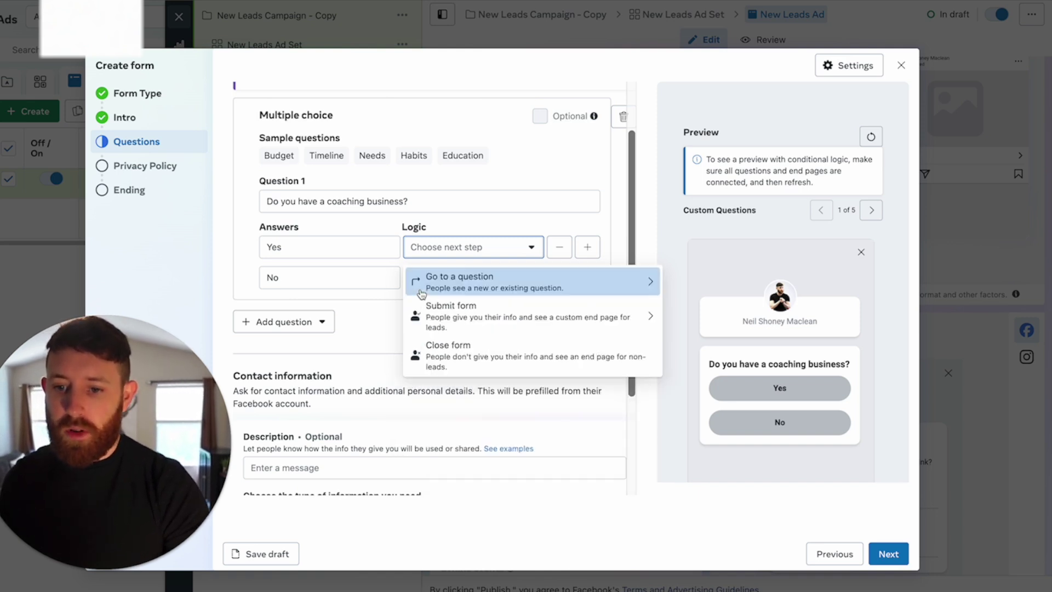
click(438, 350)
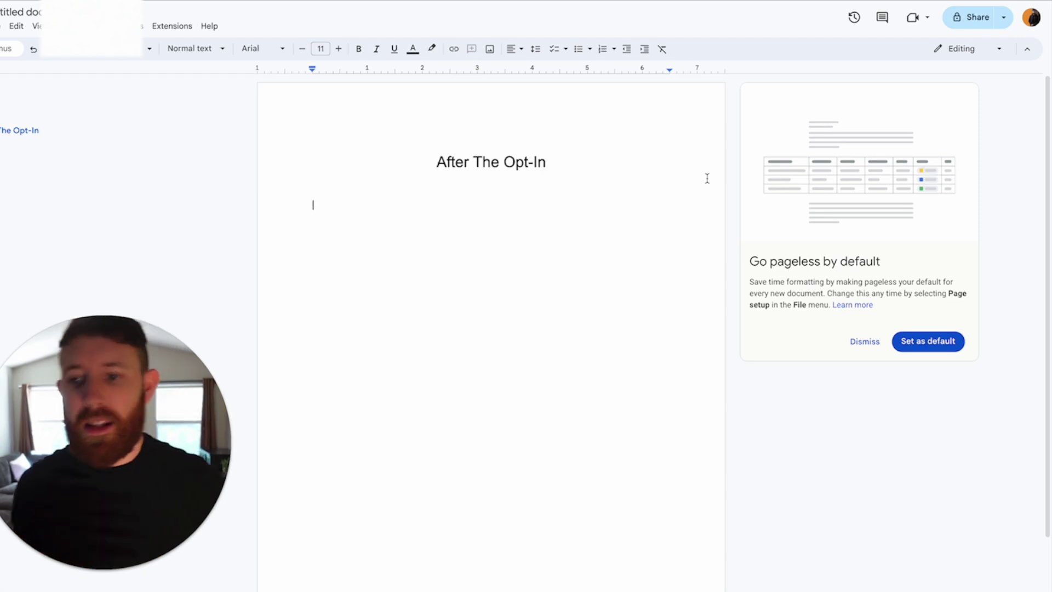
Switch to the Google Docs document and add the numbered item "Landing page first impressions" under the After The Opt-In heading.
text(1. Landing page )
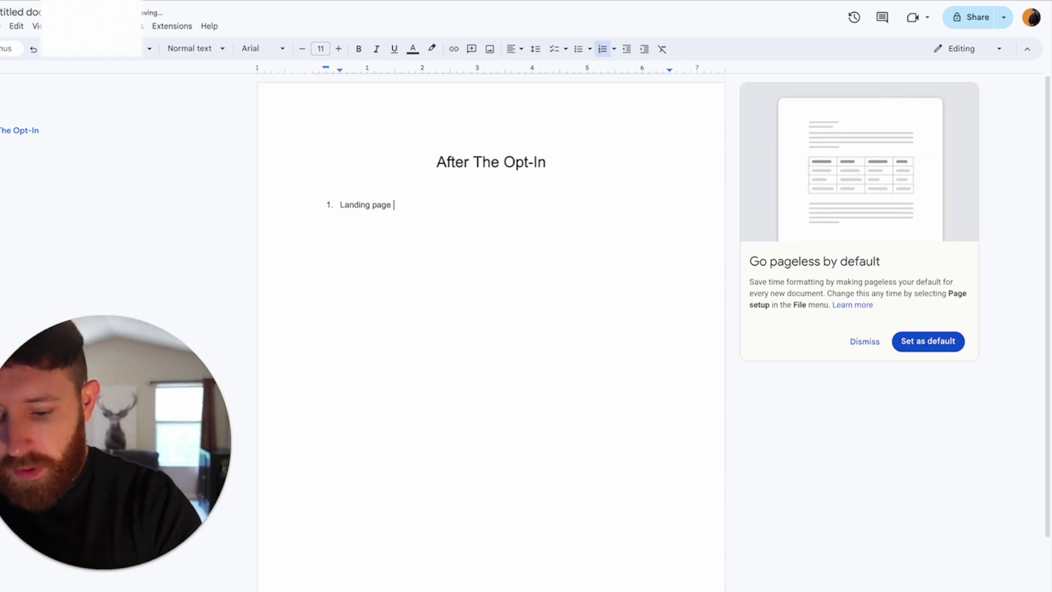
text(first impressi)
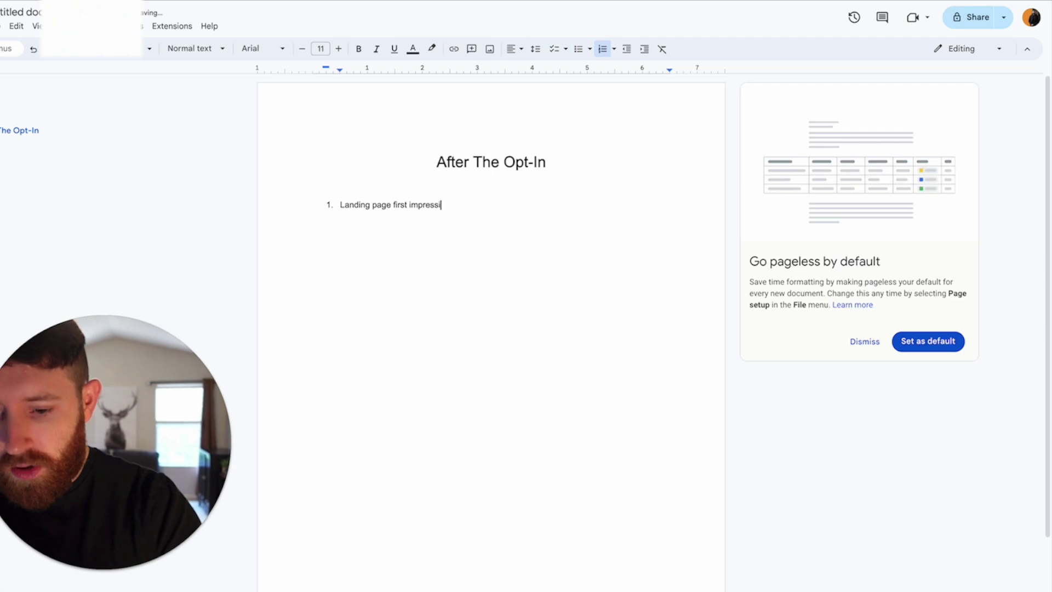
text(ons)
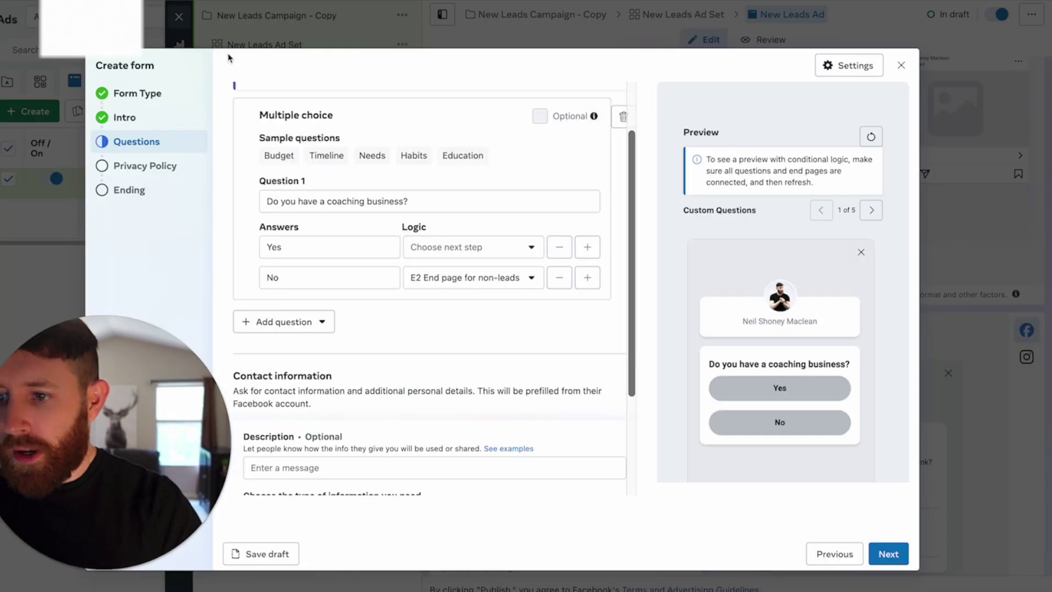
Back in Ads Manager, review the form's contact information fields, its list of end pages, and the Questions section.
scroll(488, 455, down, 1)
scroll(488, 454, down, 1)
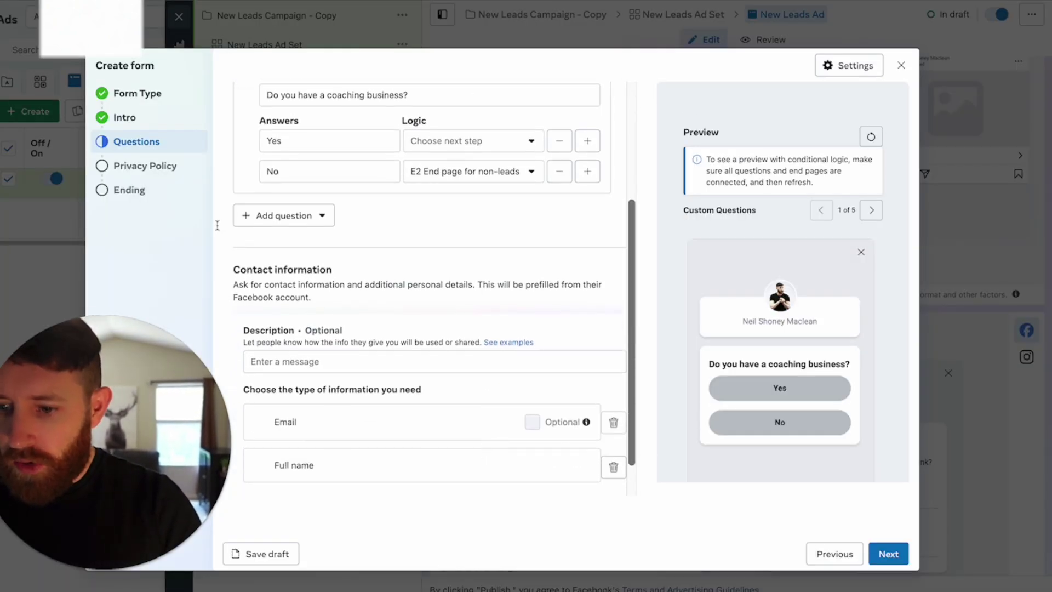
click(151, 194)
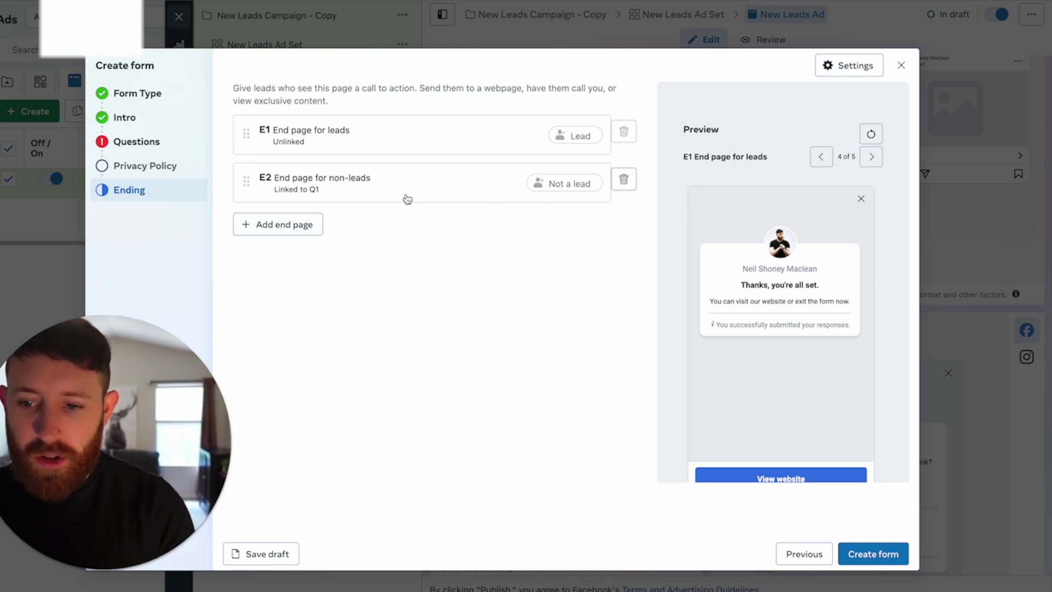
click(138, 143)
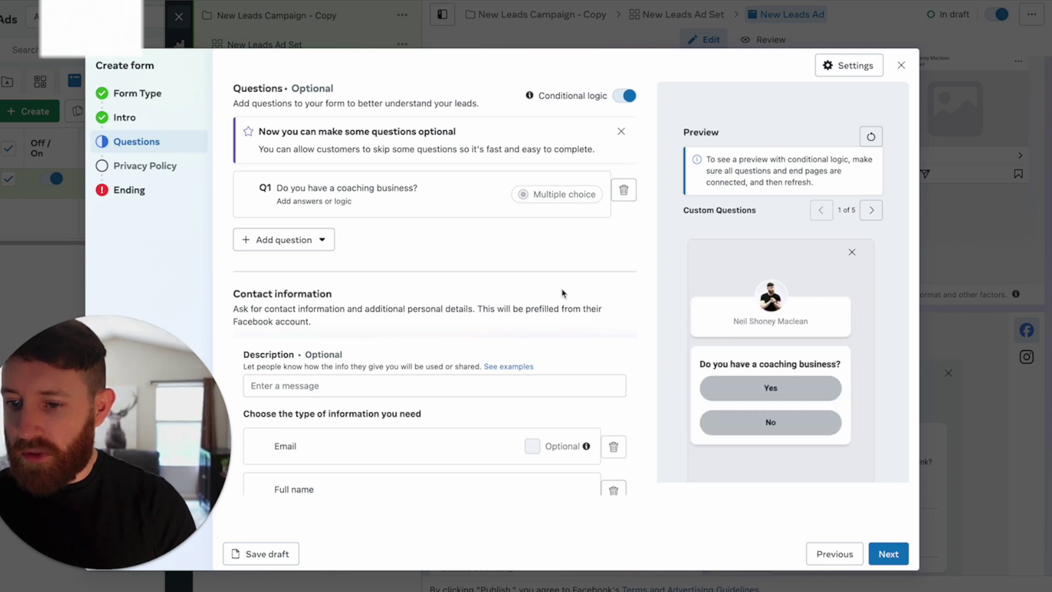
Go to the form's Ending section and name the E1 end page for leads "Successful Applicant".
click(172, 189)
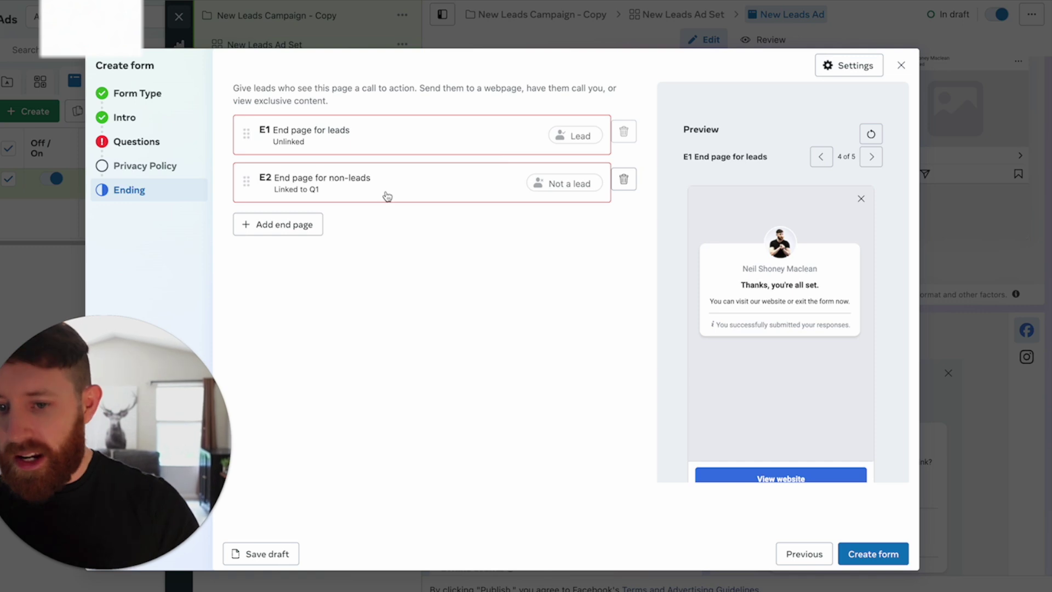
click(359, 138)
triple_click(329, 177)
text(Su)
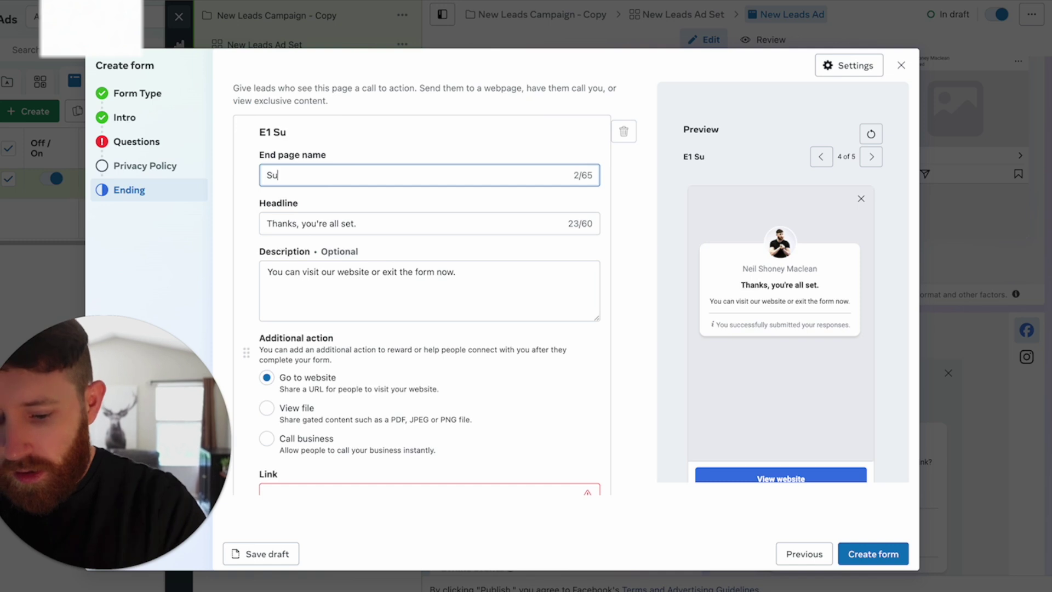
text(ccess!)
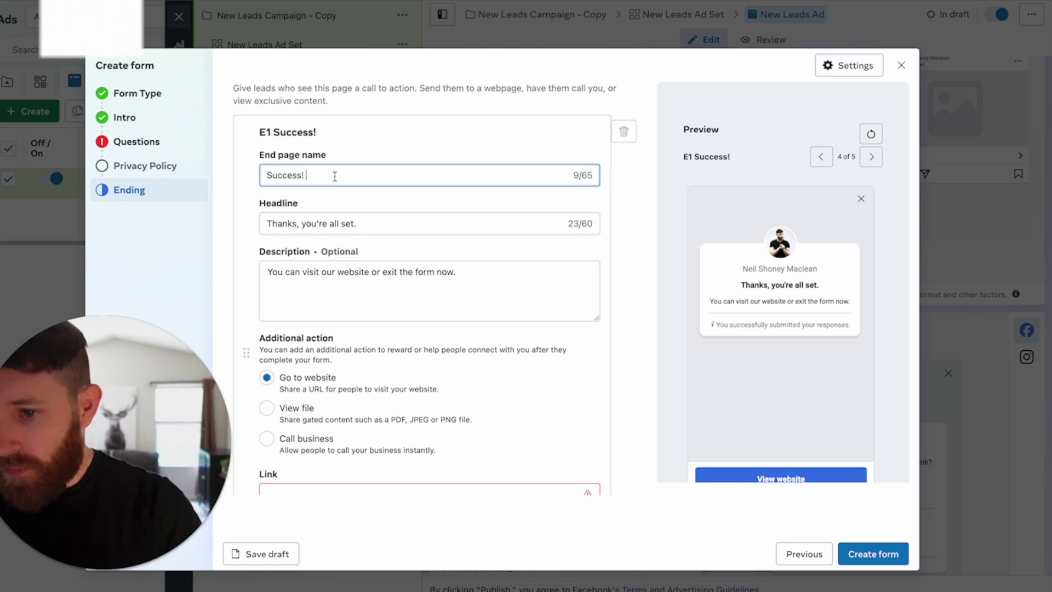
drag(334, 177, 142, 182)
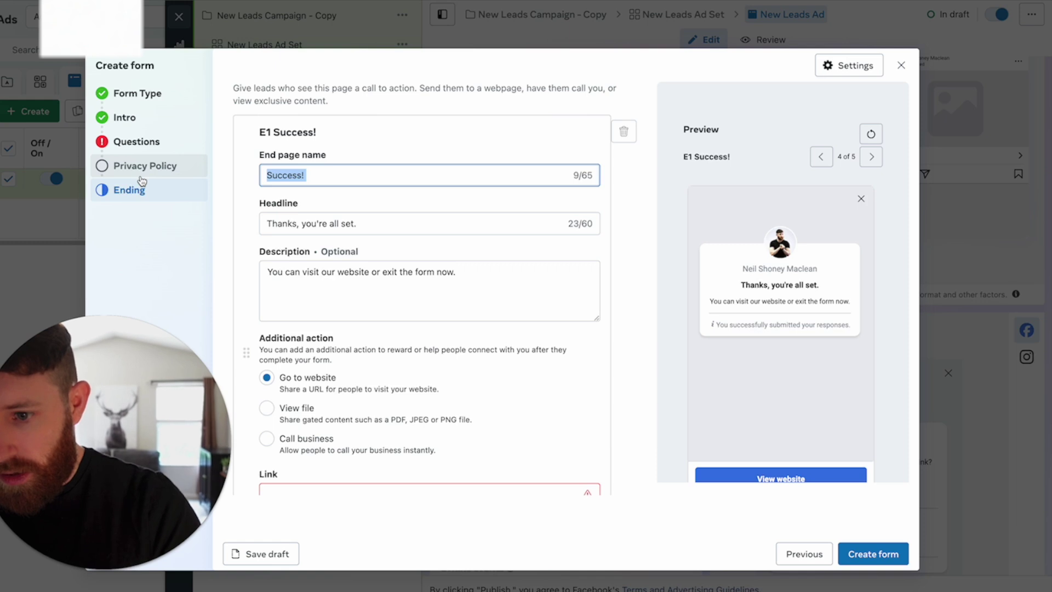
text(Successf)
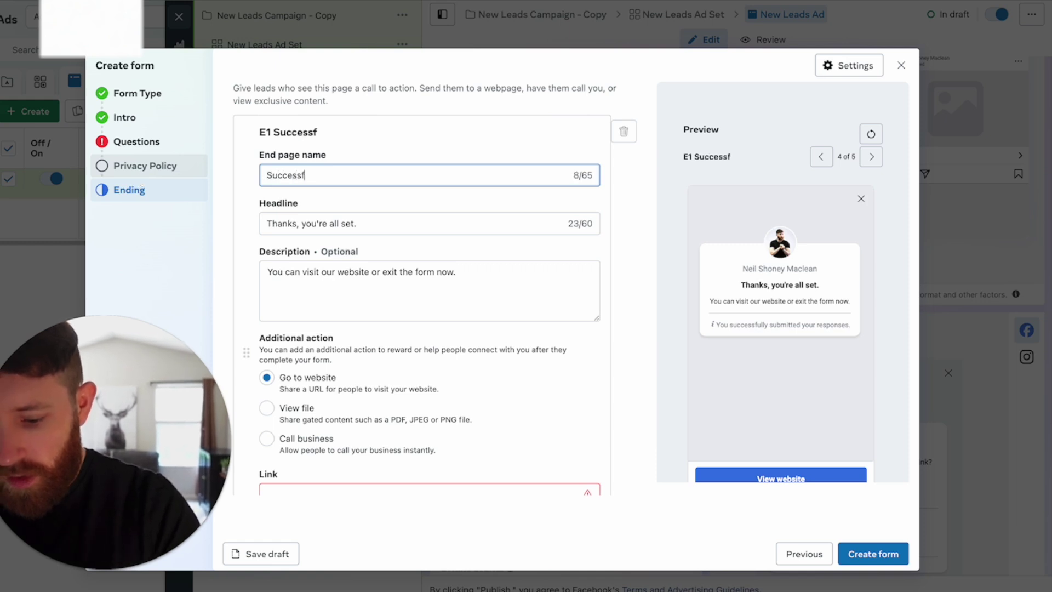
text(ul Applicant)
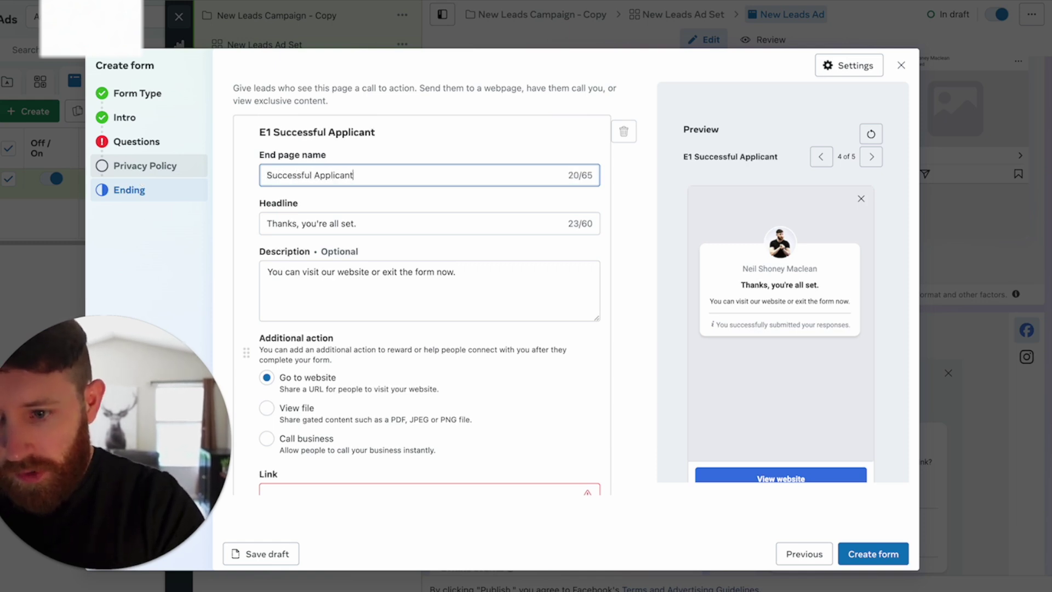
Set the Successful Applicant end page's headline to "Success! Now Click Below For Next Steps...".
triple_click(355, 223)
text(Success!)
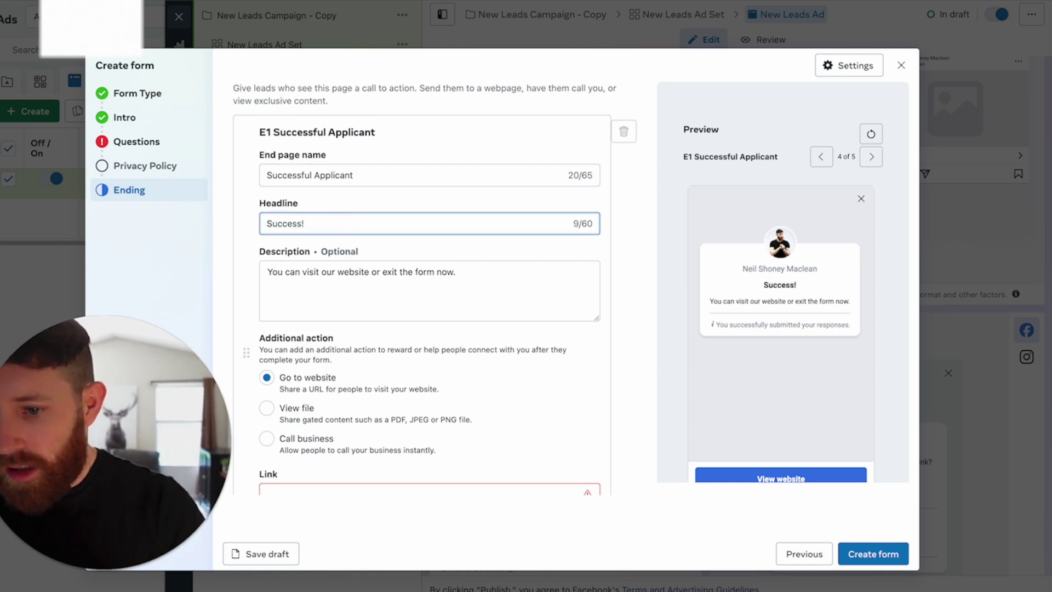
text( Now )
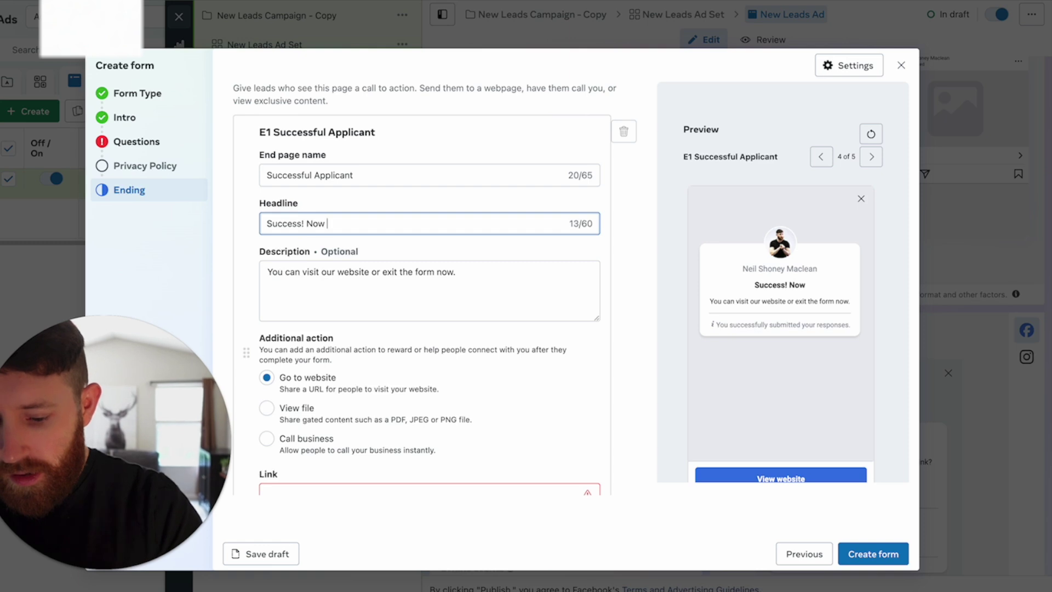
text(Click Below )
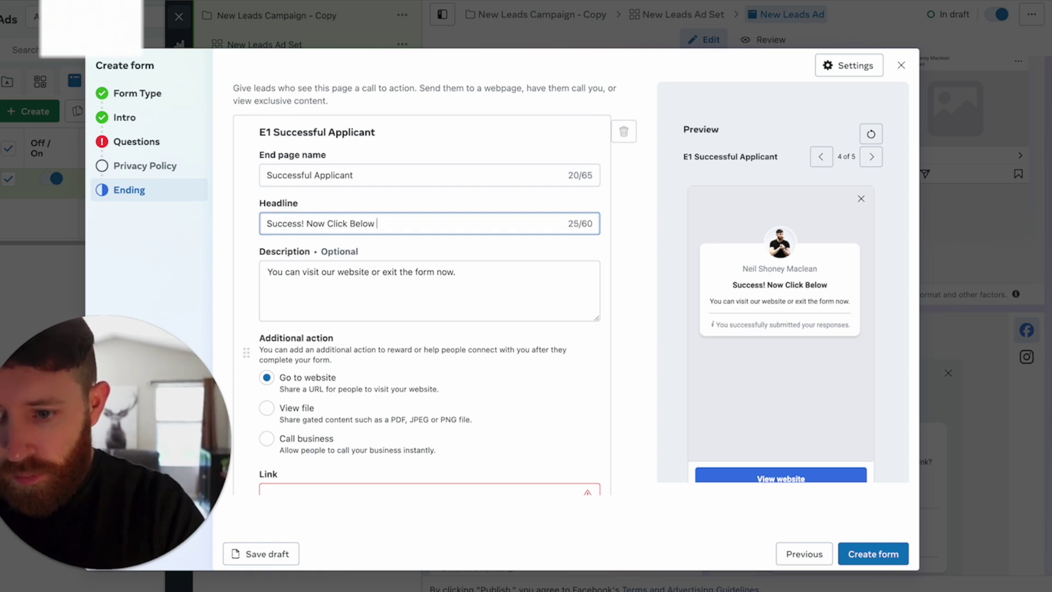
text(For Next)
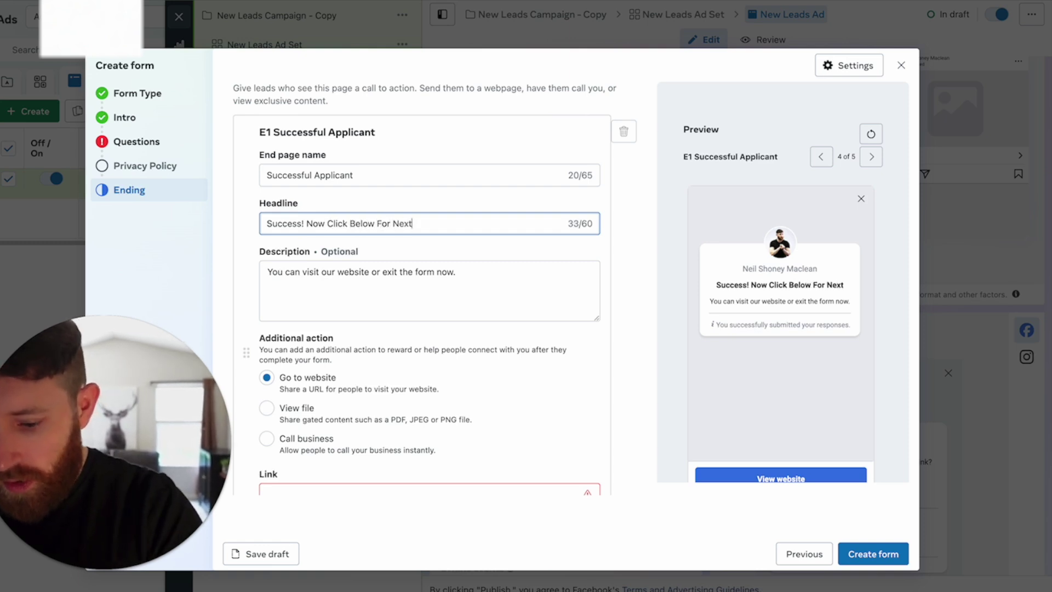
text( Steps.)
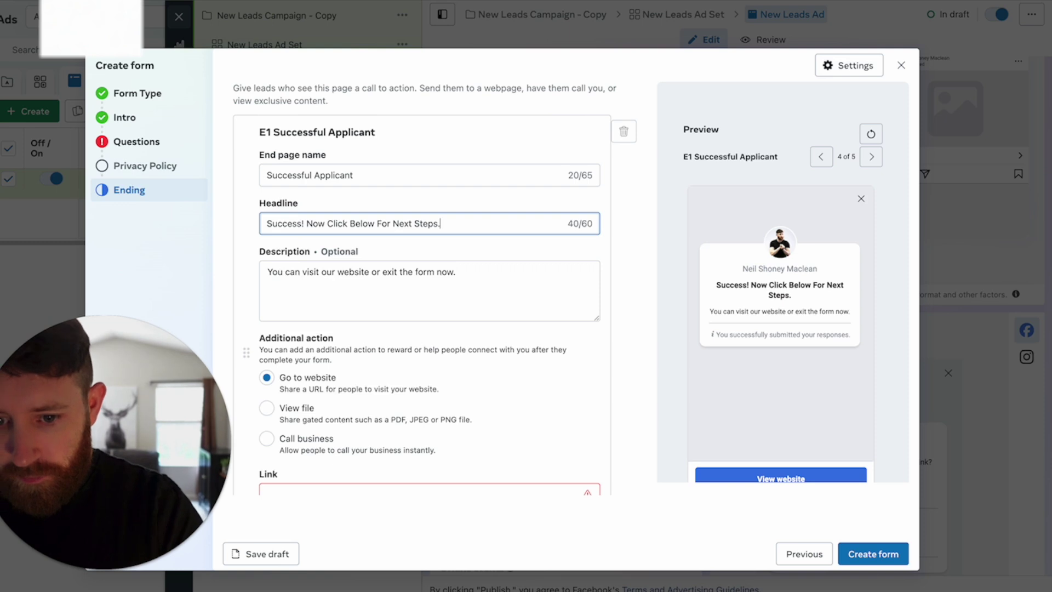
text(..)
Replace the end page's description with "Watch The Intro Video To Take Immediate Action".
click(328, 266)
key(ctrl+a)
key(BackSpace)
text(W)
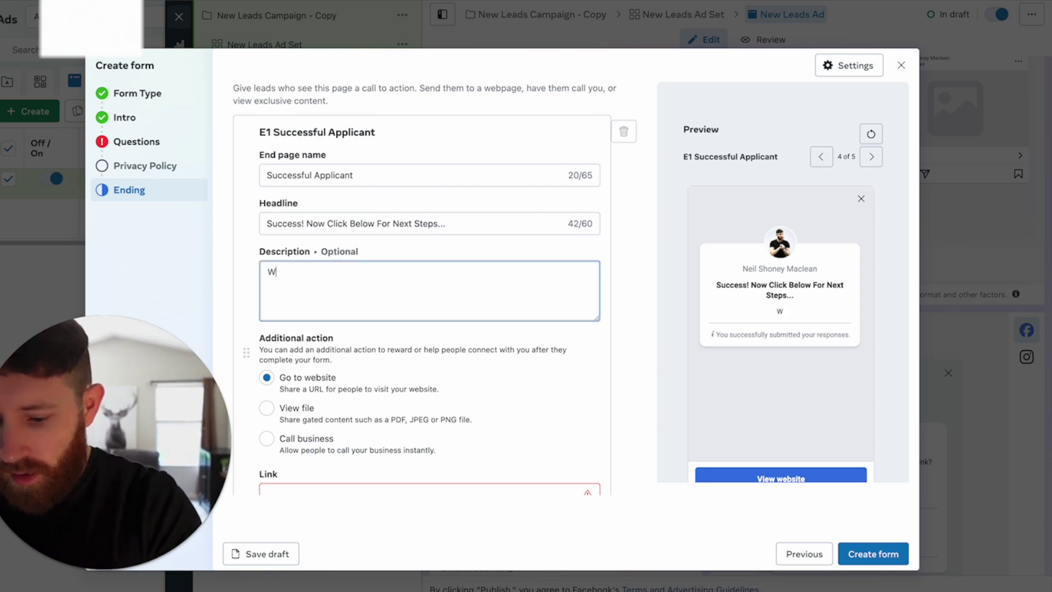
text(atch The Intri)
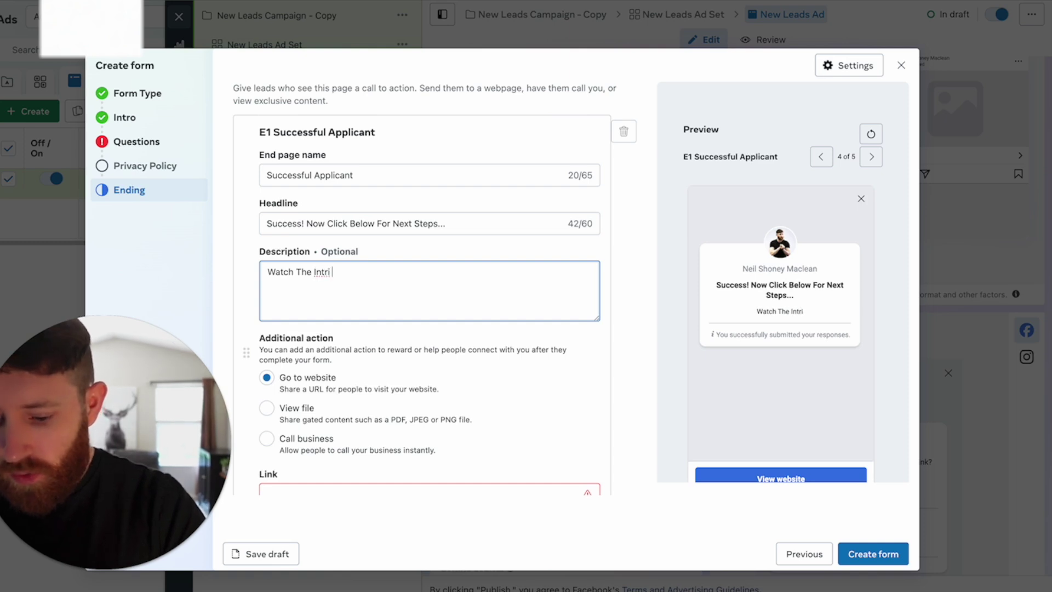
key(BackSpace)
text(o Video T)
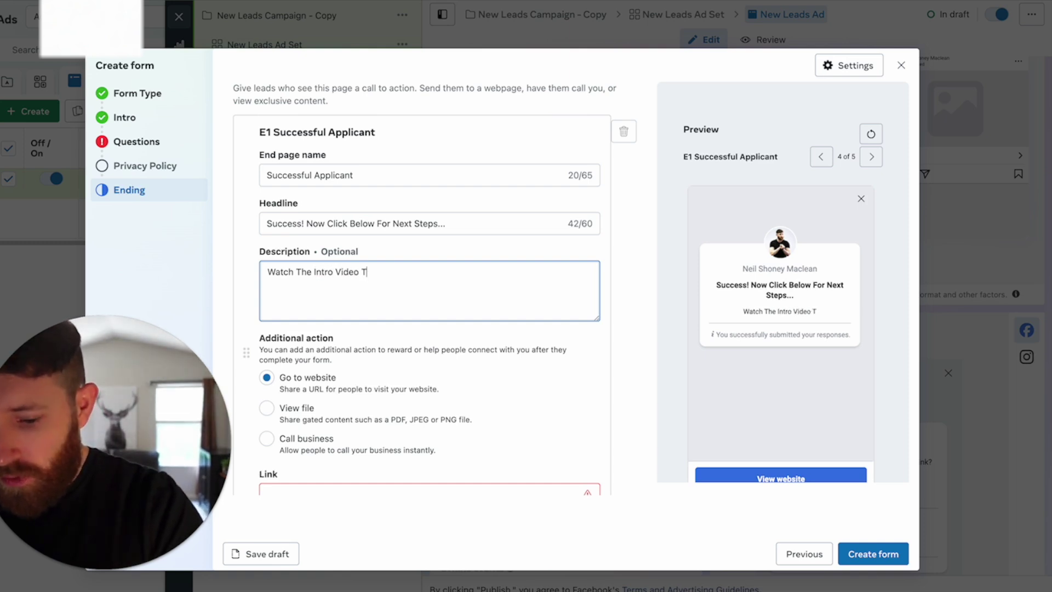
text(o Take Immedia)
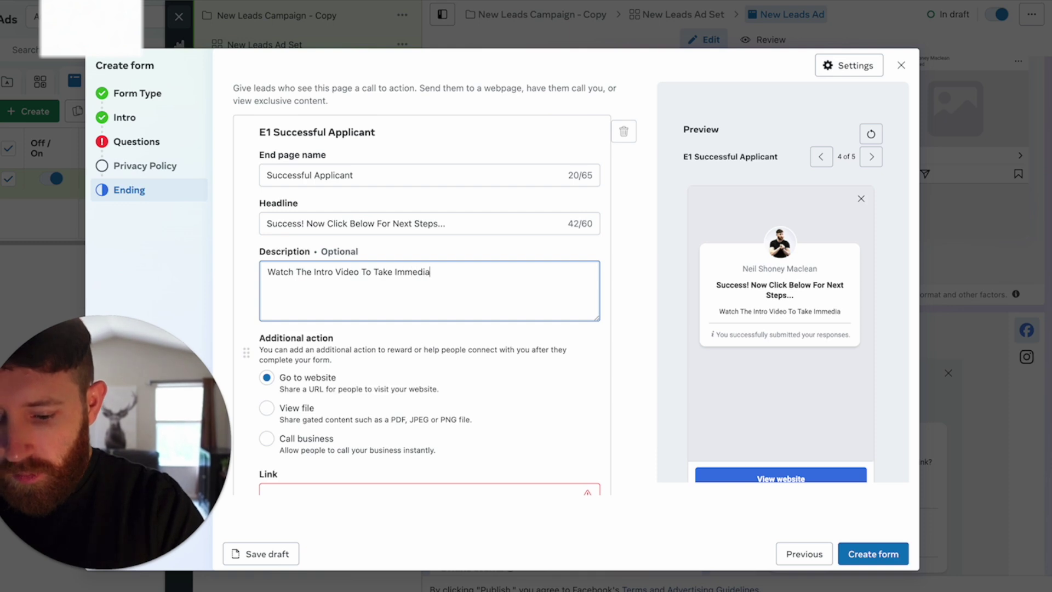
text(te Action)
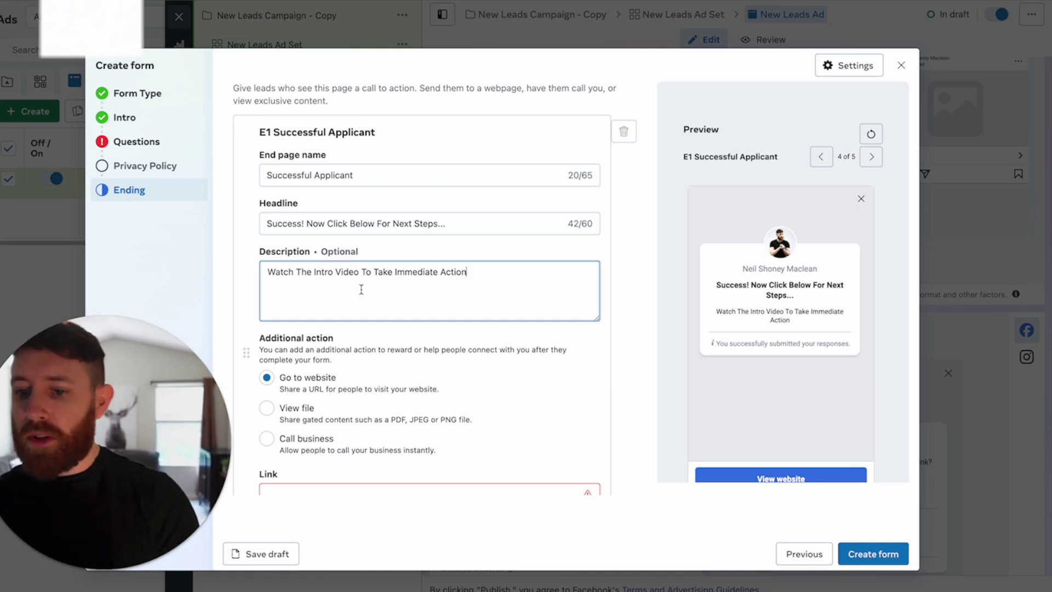
Set the end page's call to action text to "Watch Now".
scroll(382, 364, down, 3)
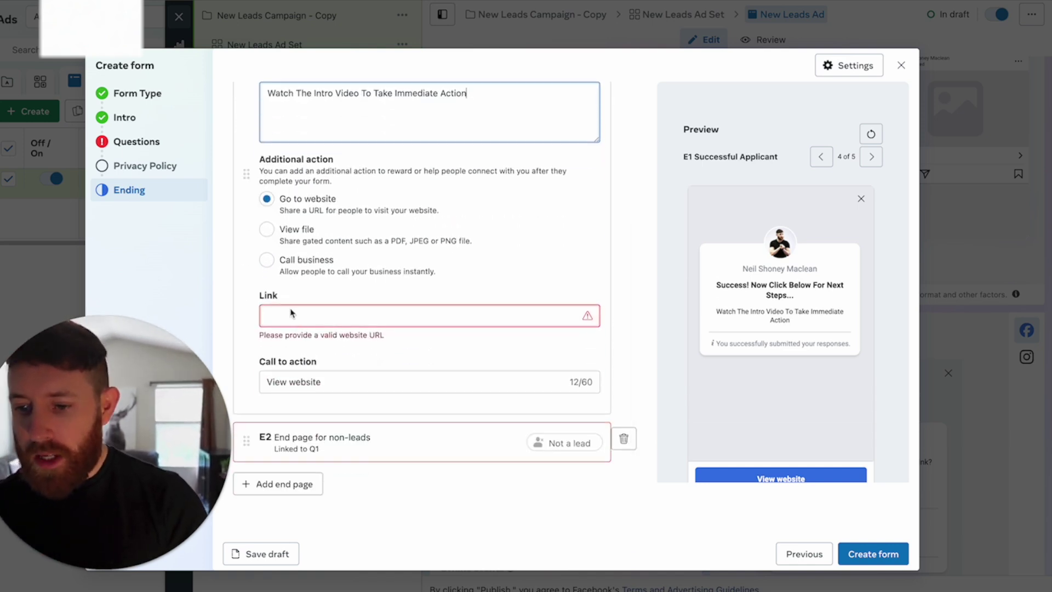
click(325, 387)
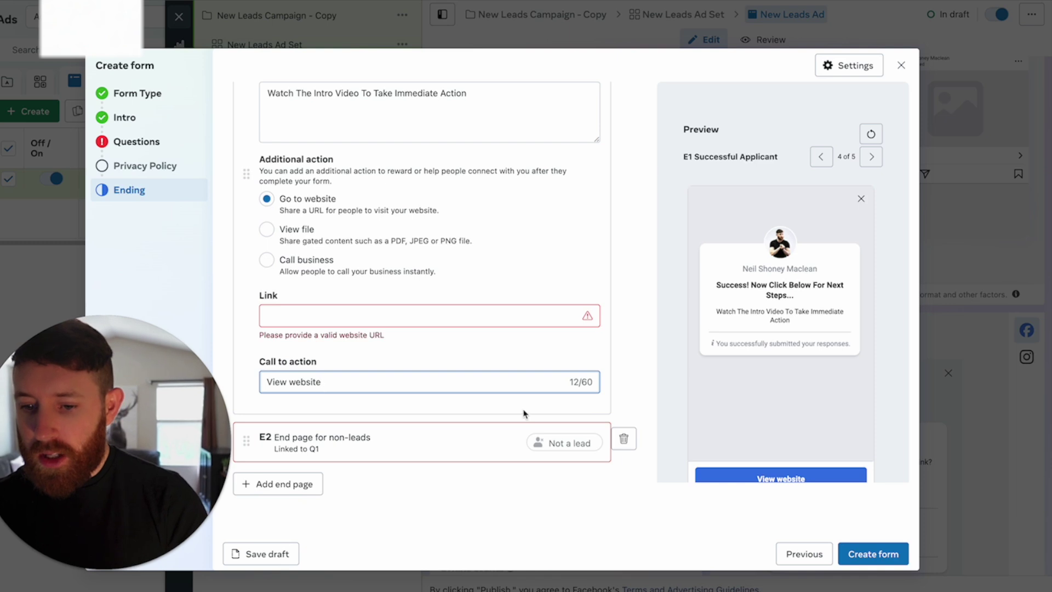
drag(358, 384, 182, 388)
text(Watch Now)
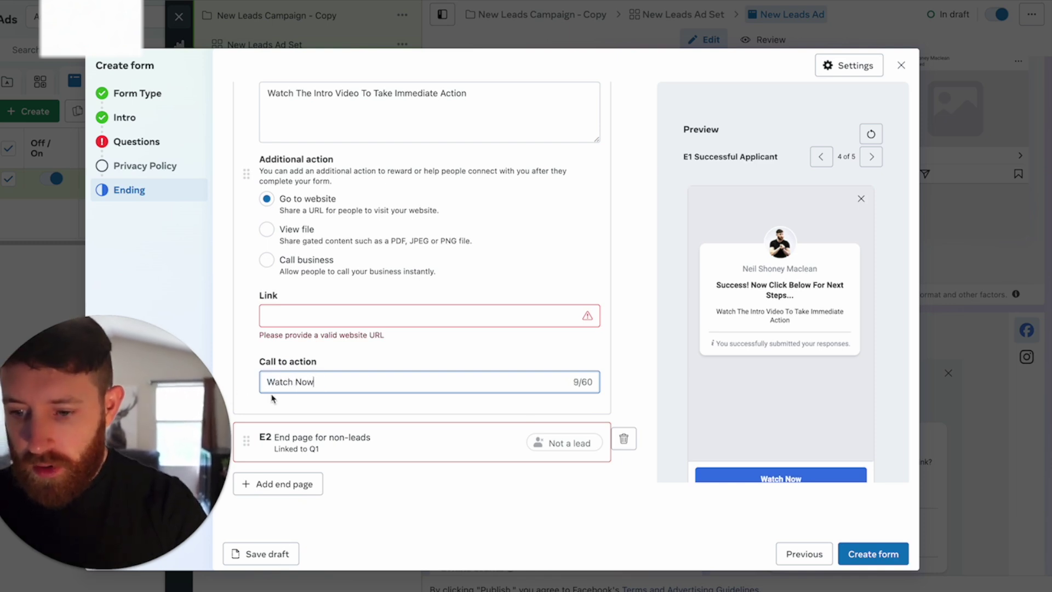
Set the end page's call to action text to "Join The Private Group".
triple_click(292, 382)
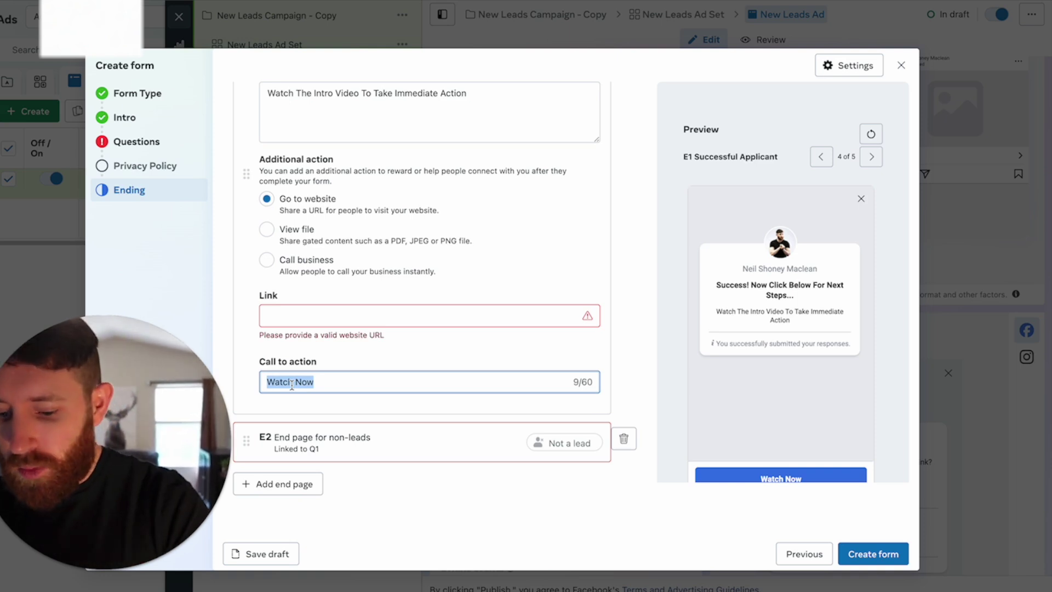
text(Join )
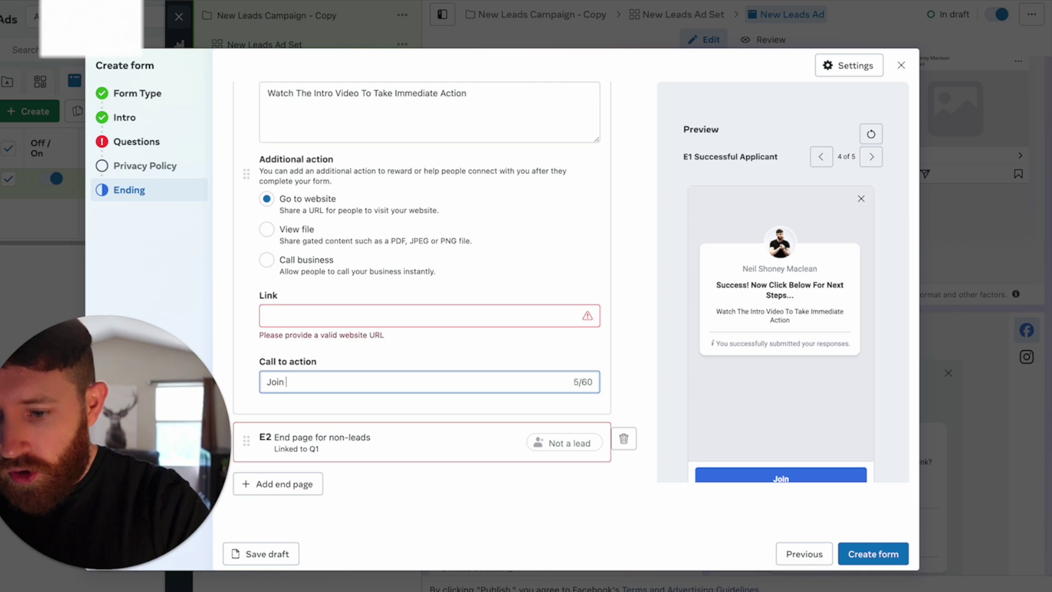
text(The Private )
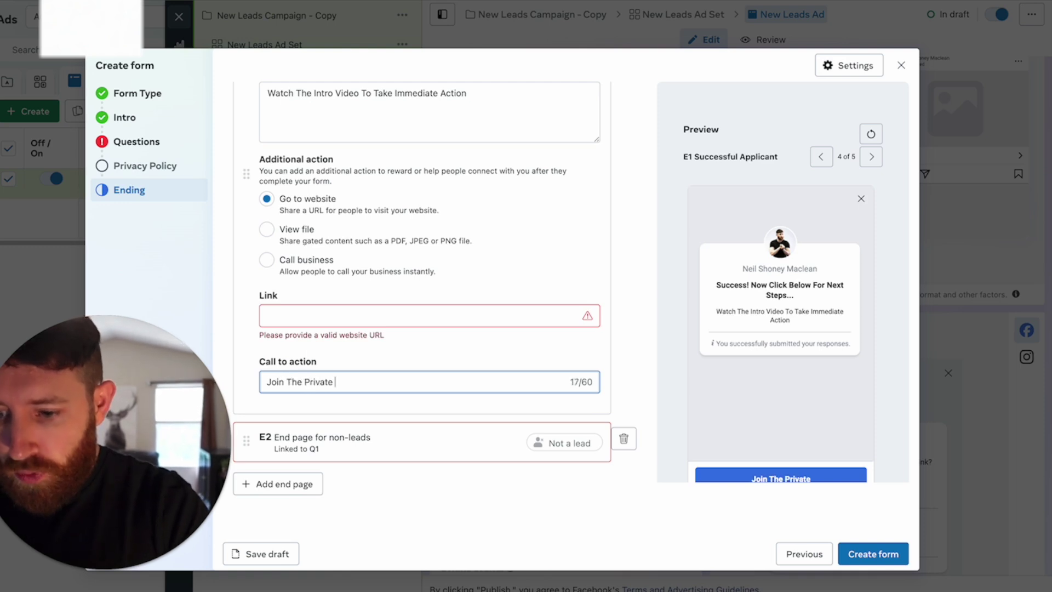
text(Group)
key(BackSpace)
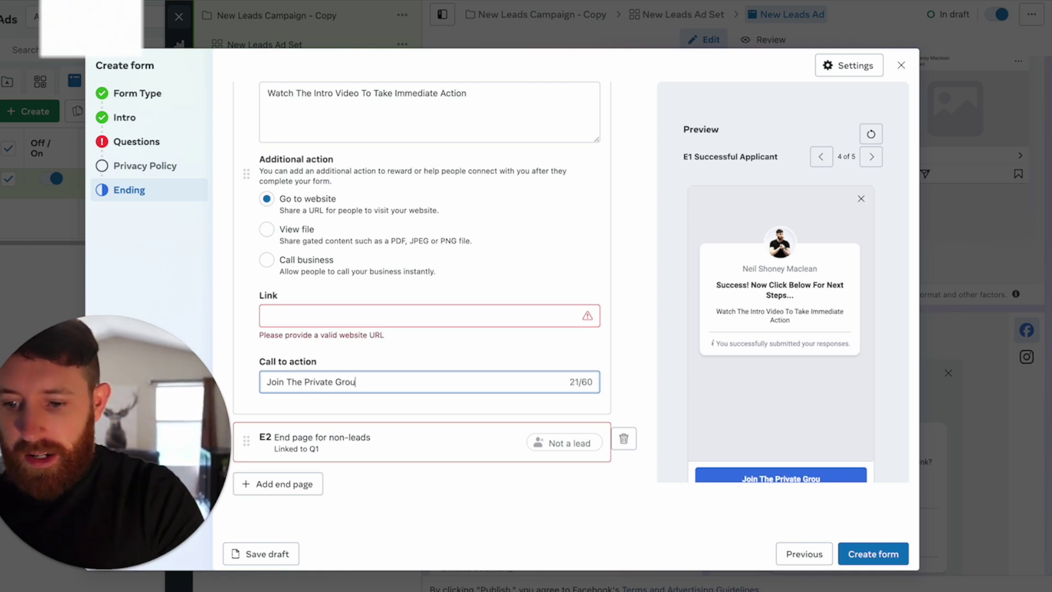
text(p)
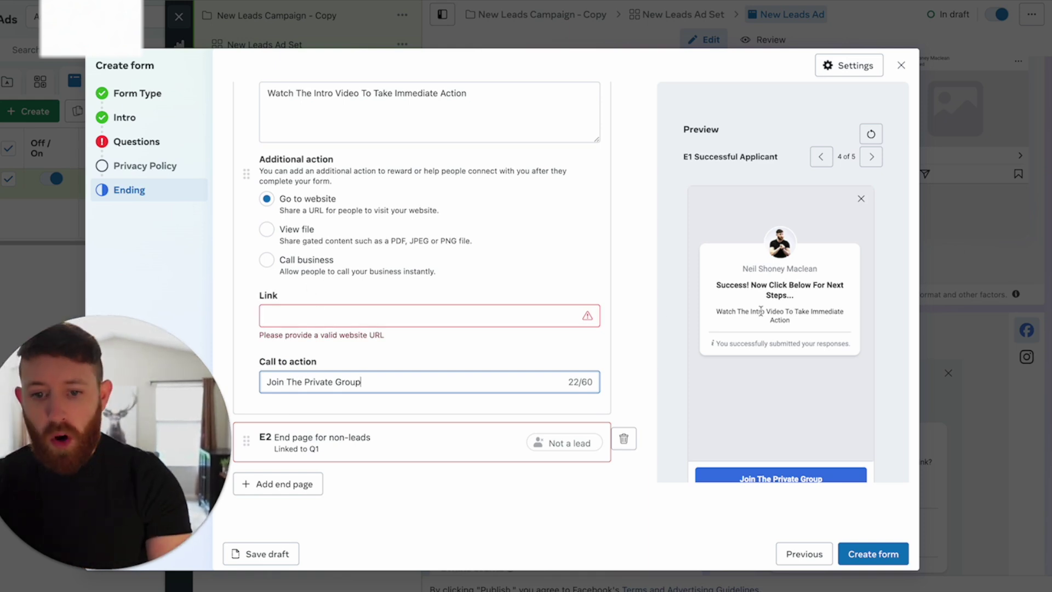
click(313, 314)
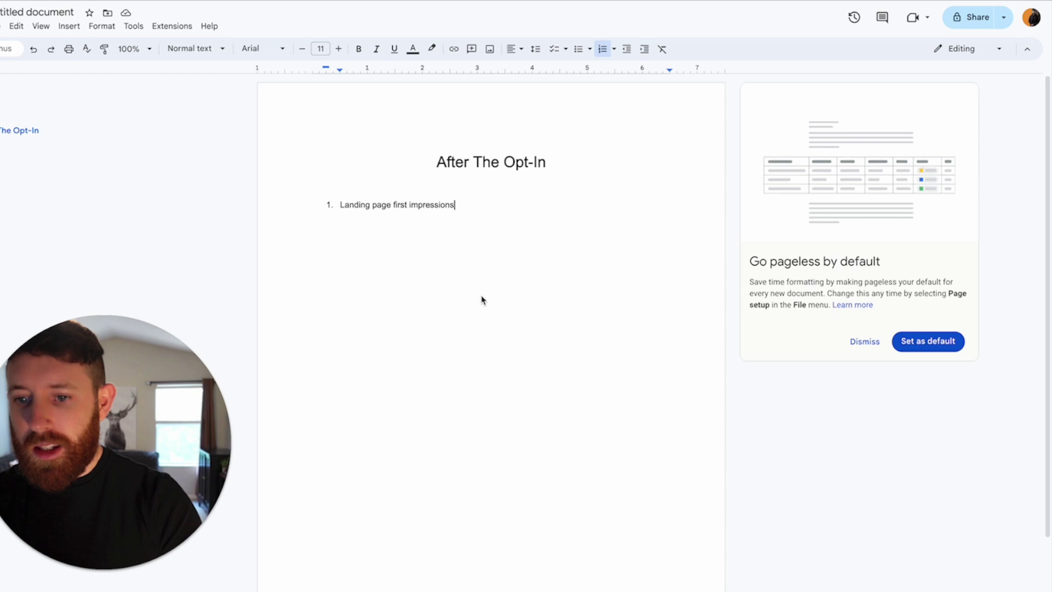
Switch to the Google Docs document and add the line "Communications After The Call" below the numbered list.
key(Return)
key(Return)
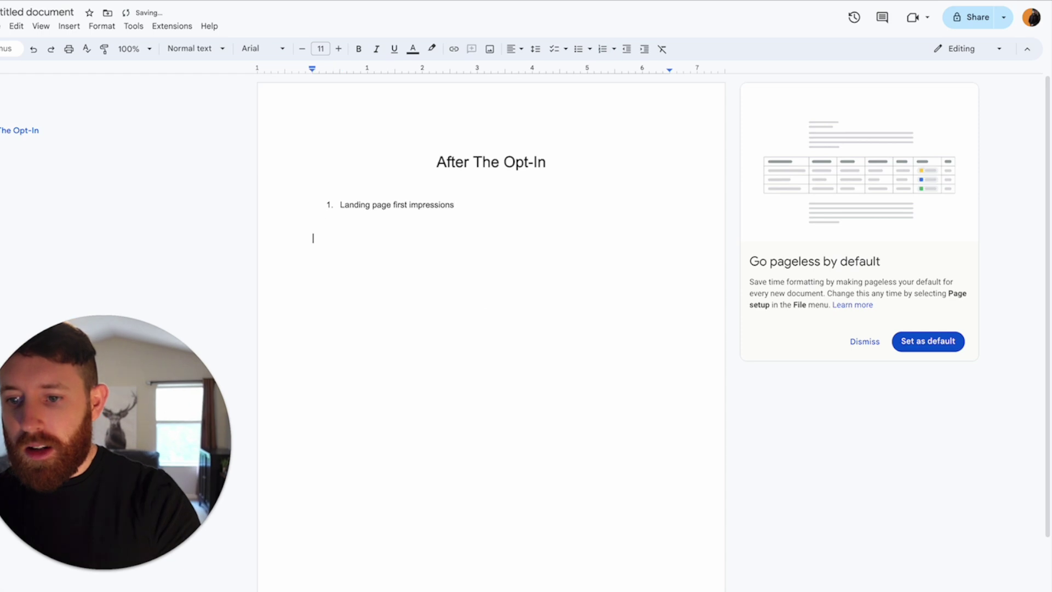
text(Co)
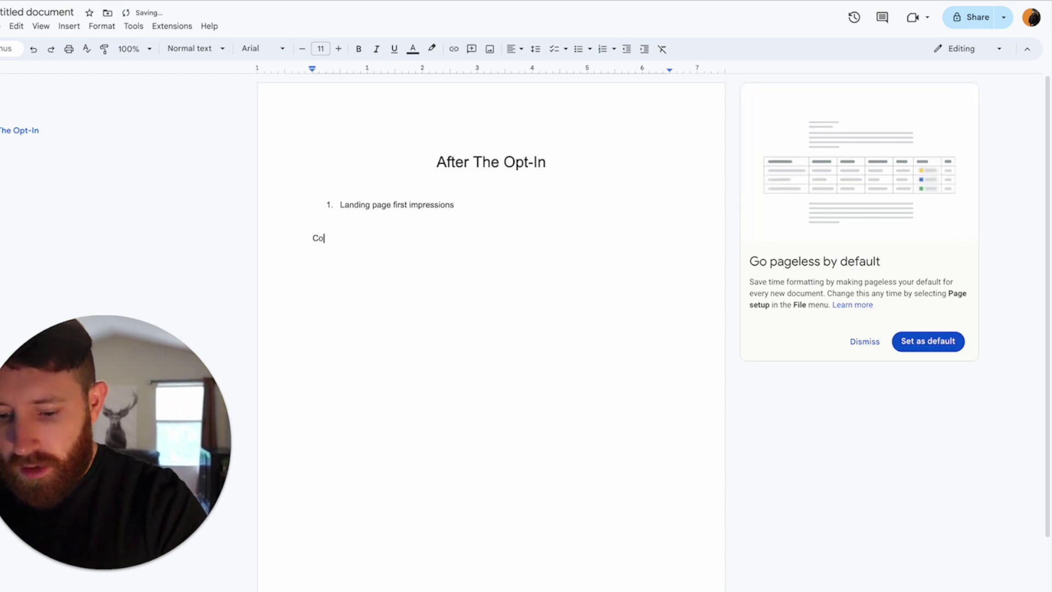
text(mmuni)
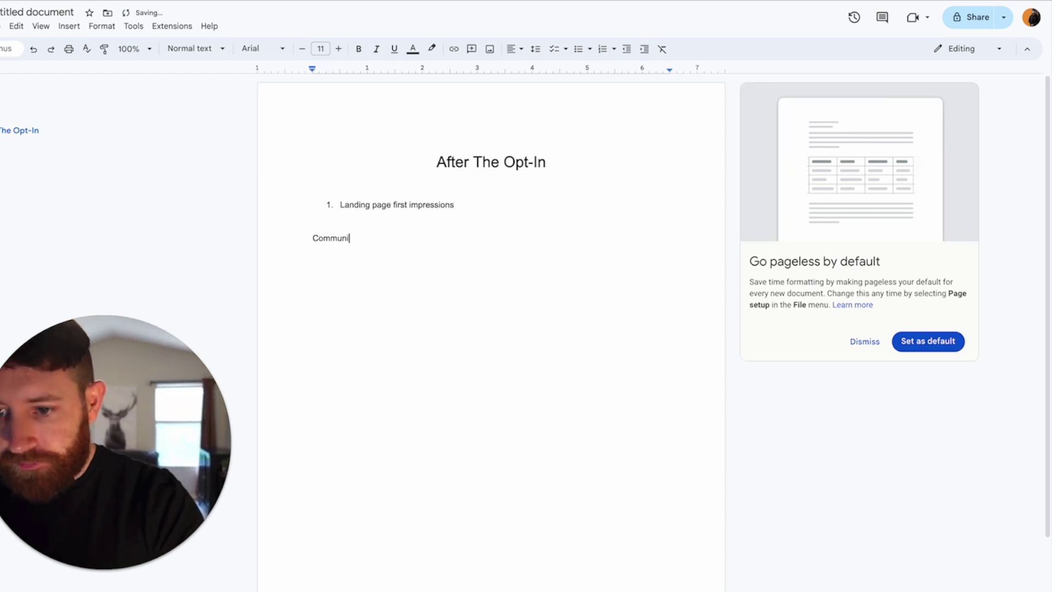
text(cation)
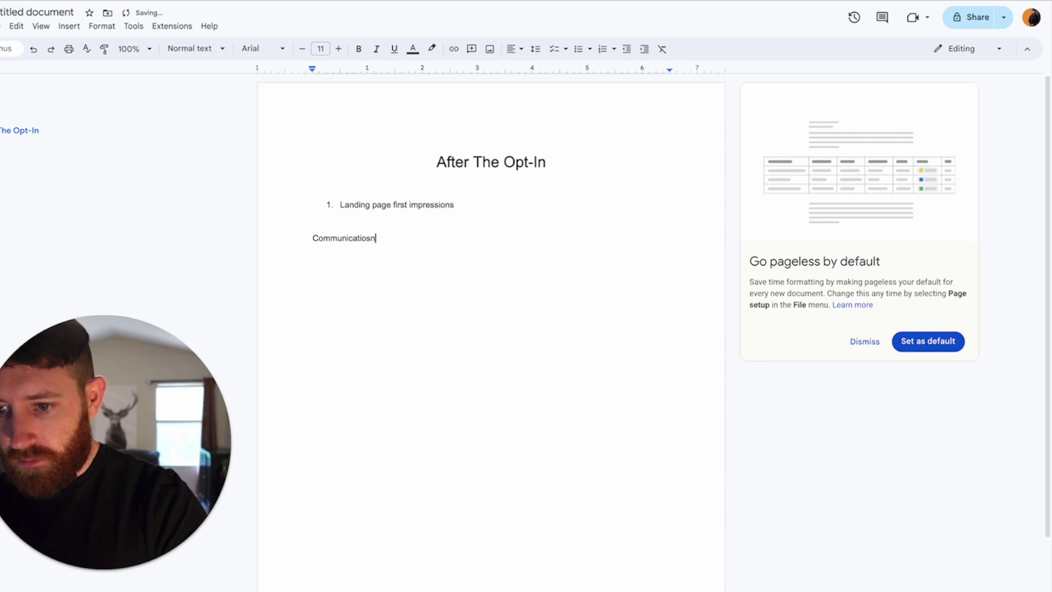
text(s Afte)
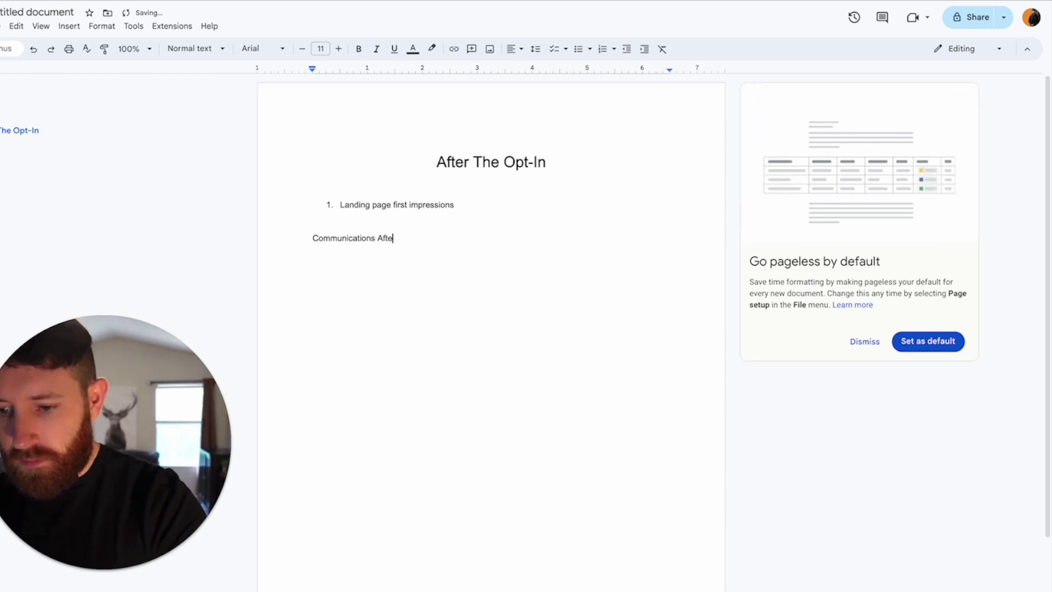
text(r The Call)
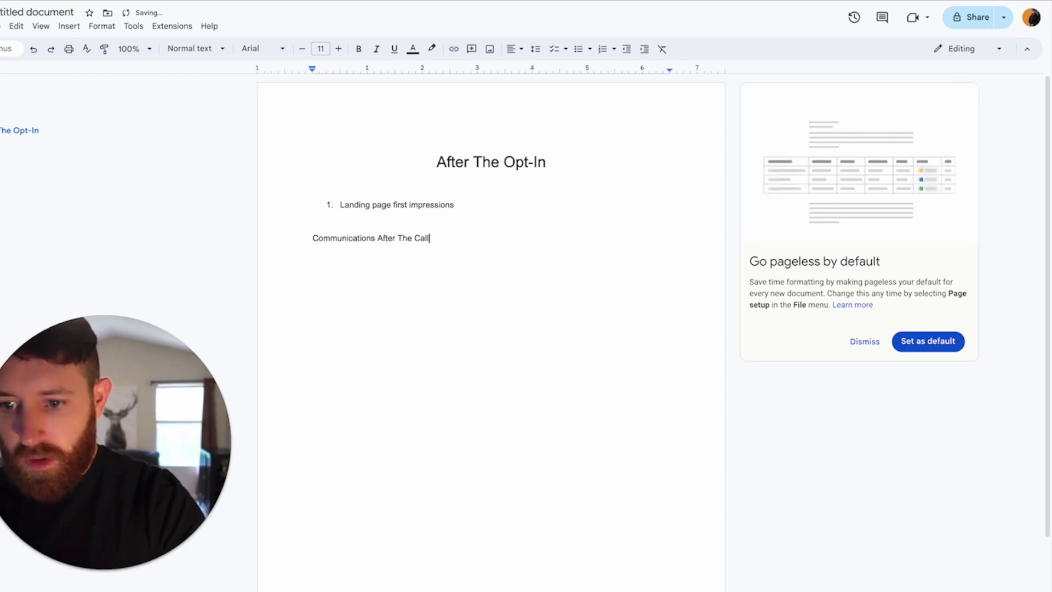
Start a new numbered list under Communications After The Call with the item "Email Sequence (7-10 days)".
key(Return)
text(1.)
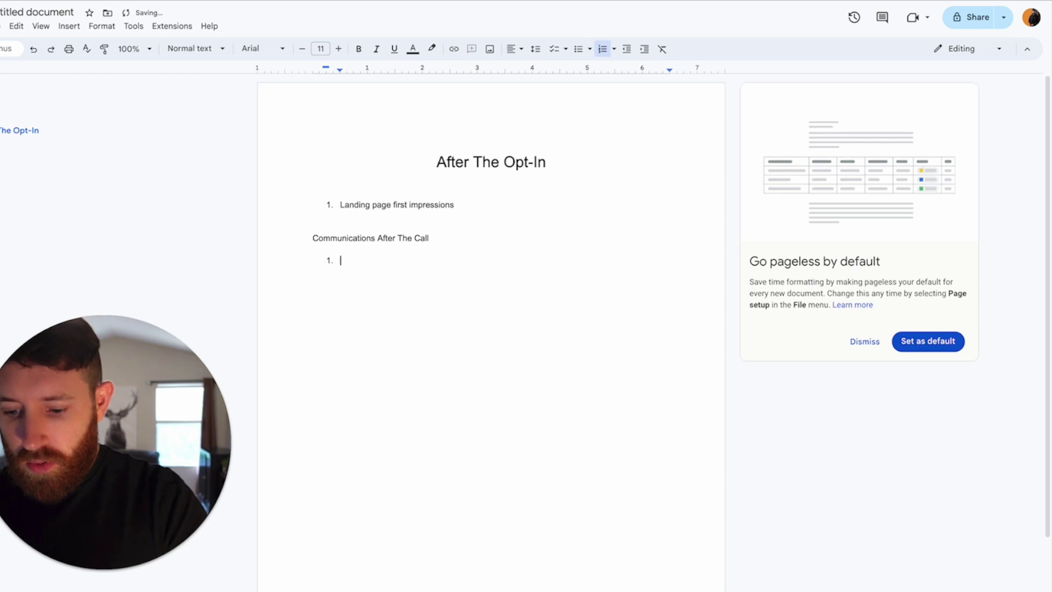
text( Email Sequence ()
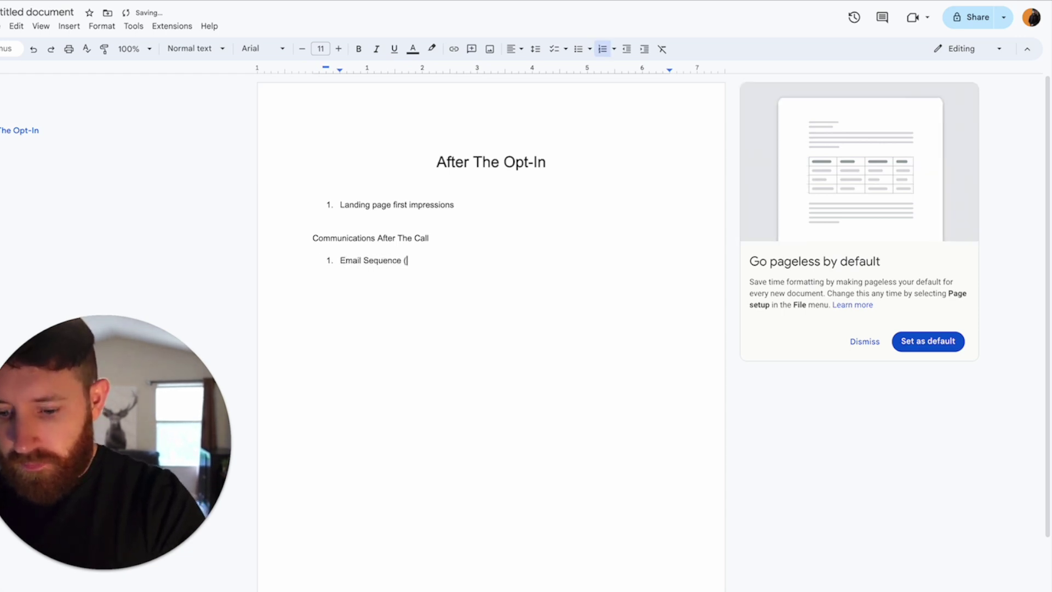
text(7-1)
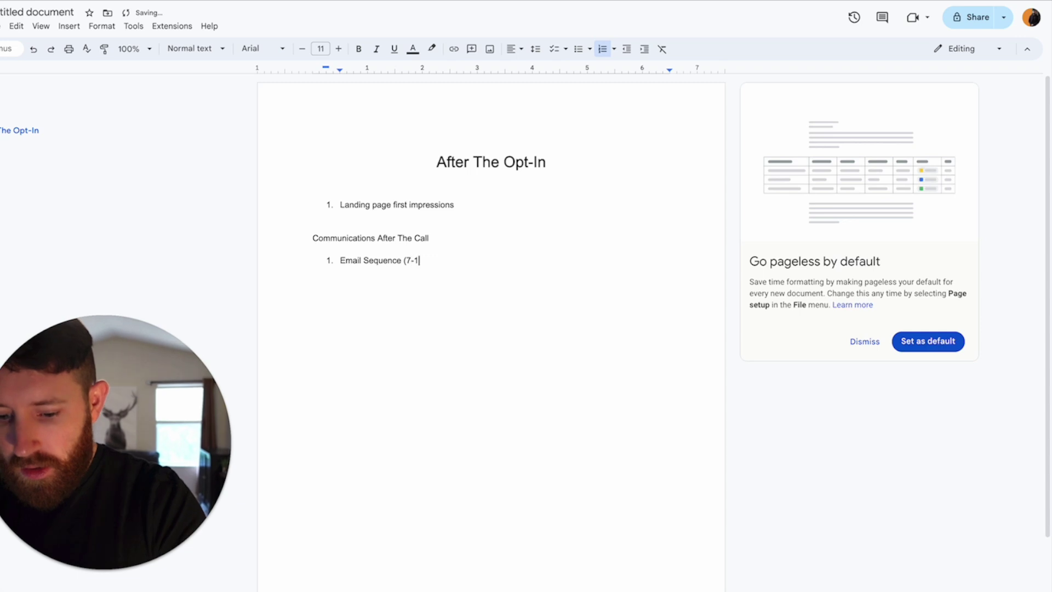
text(0 days))
key(Return)
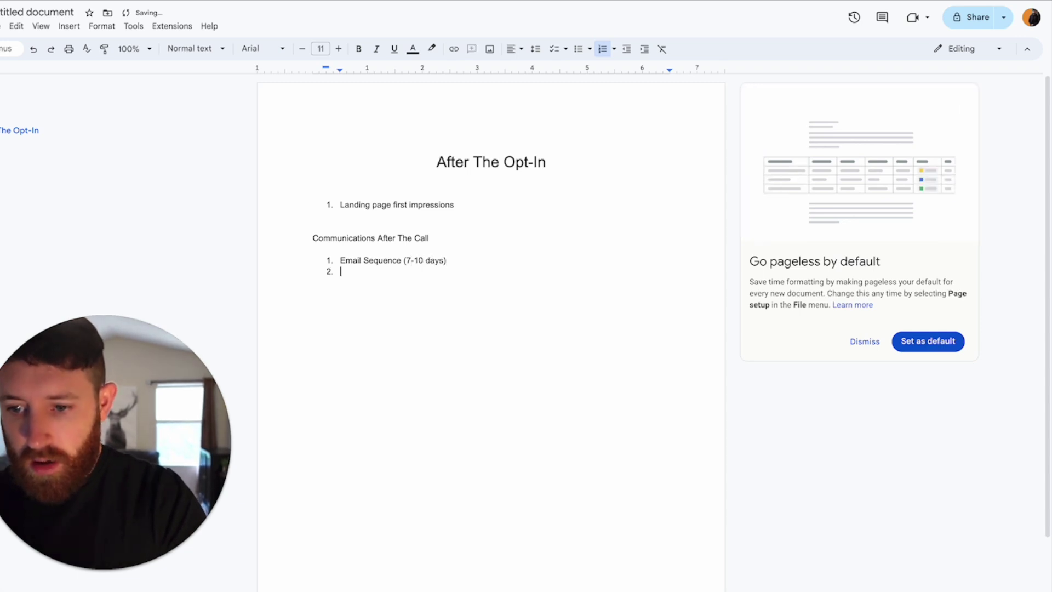
Add "SMS x 2" as the second numbered item and insert blank lines between it and the Email Sequence item.
text(SMS )
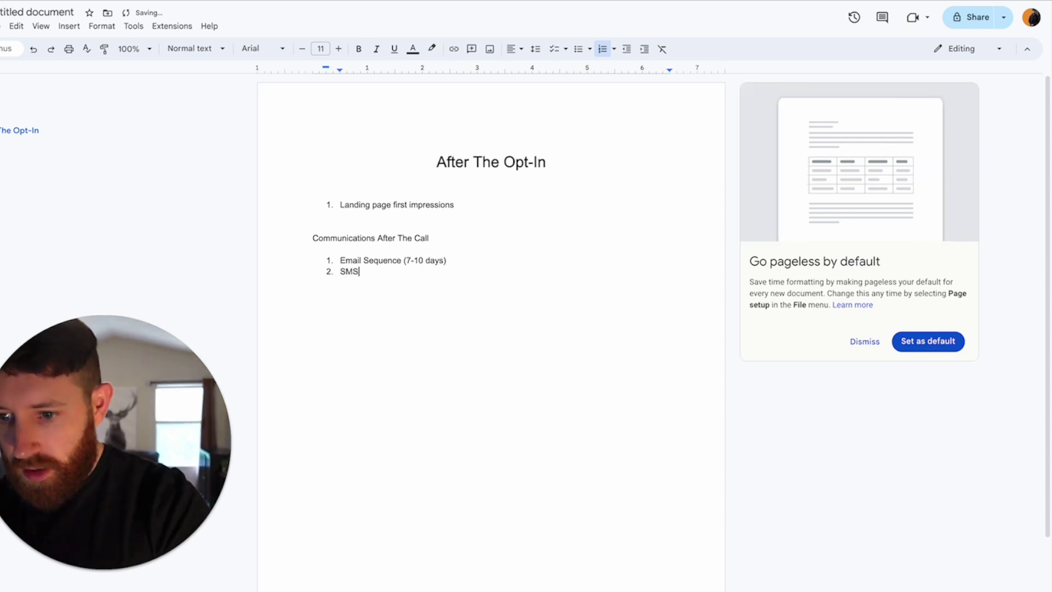
text(x 2)
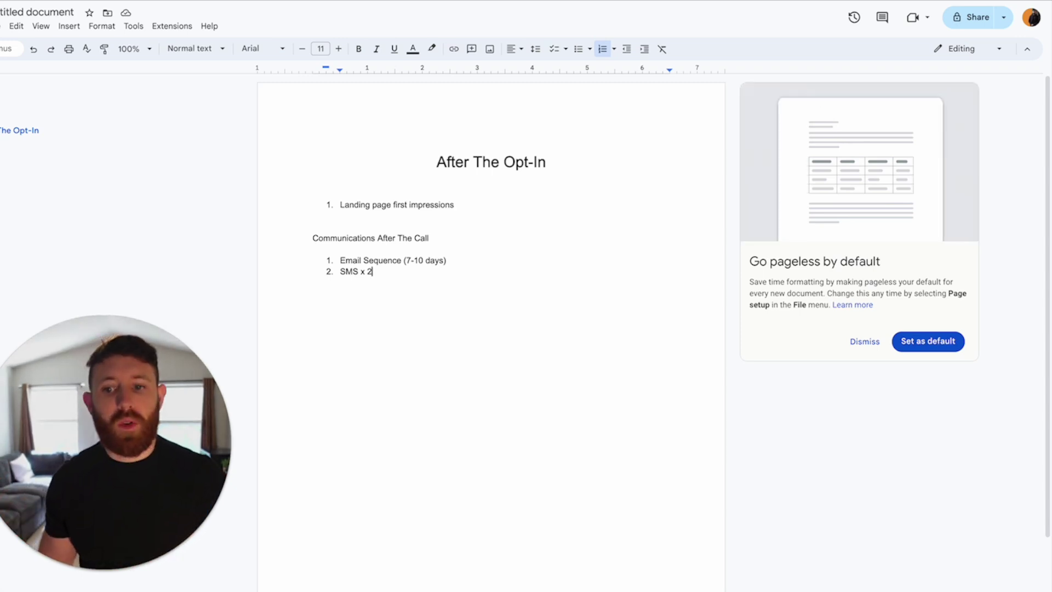
key(Return)
key(Return)
key(Return)
key(Return)
key(Return)
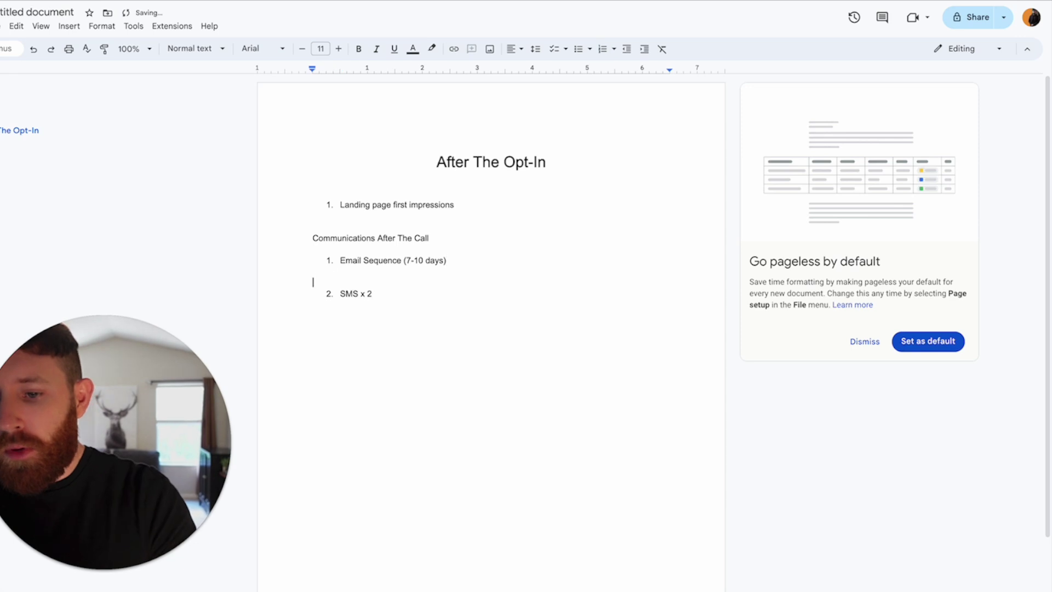
key(Up)
key(Up)
key(Up)
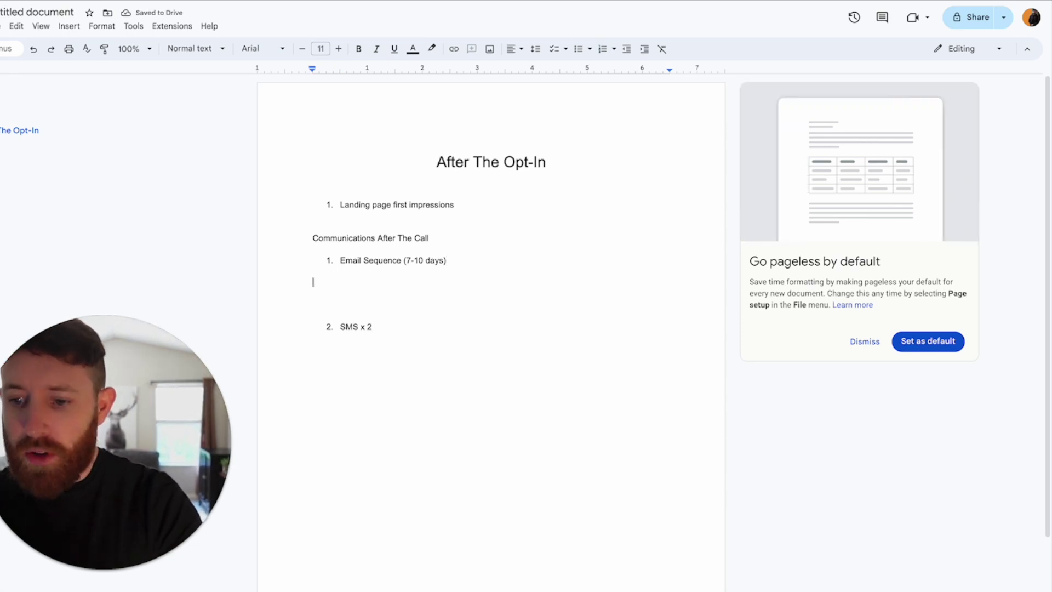
Start a dashed list under Email Sequence with the item "Day One: Intent is to get them to use the thing".
text(- )
text(Day )
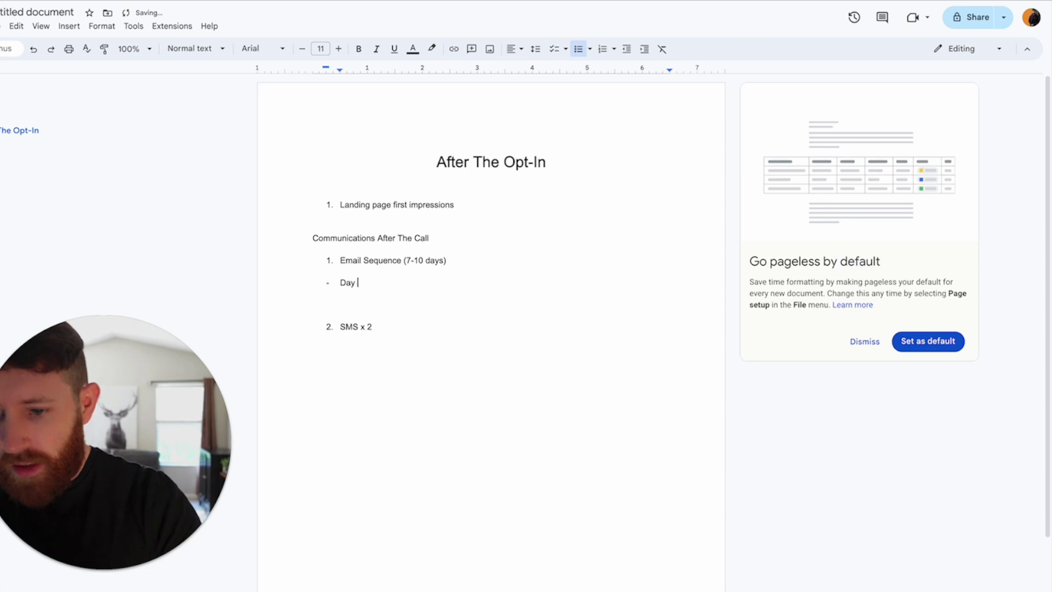
text(One: )
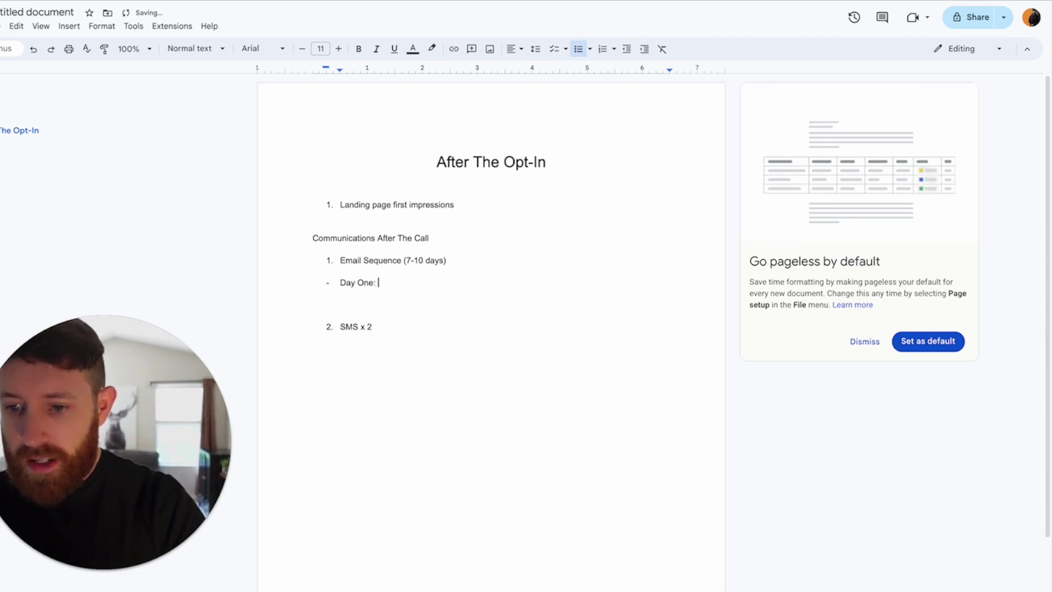
text(Inten)
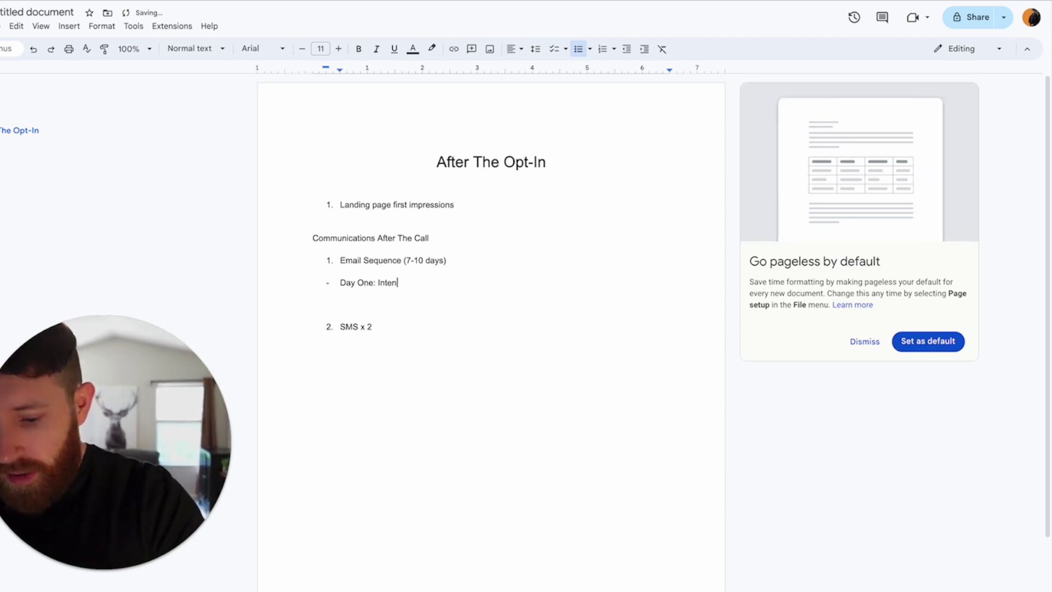
text(t is to get them to use the thing)
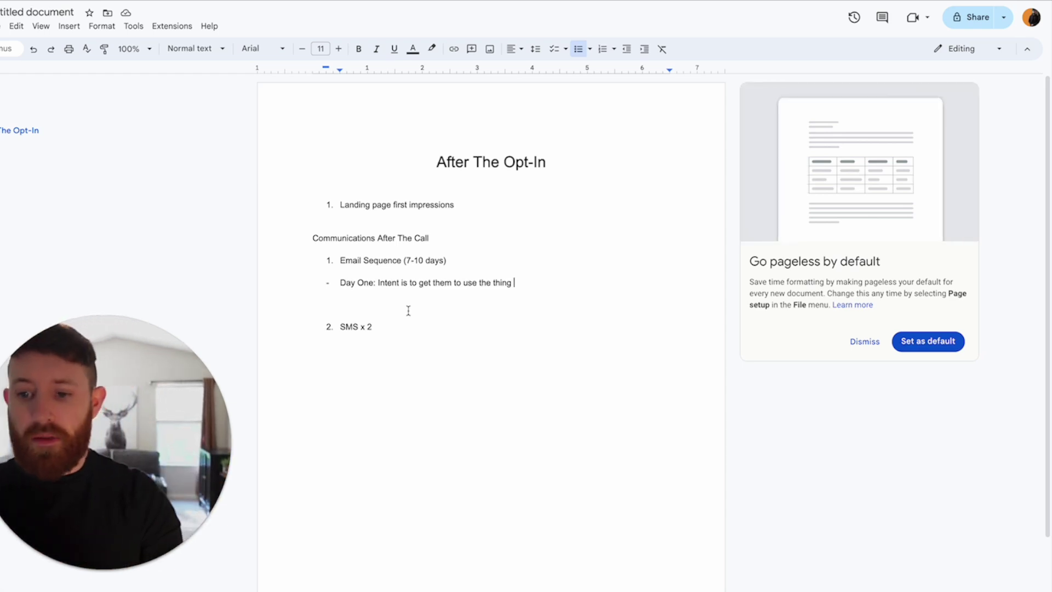
Add the dashed item "Day Two: Story" below the Day One item.
key(Return)
text(Day Tw)
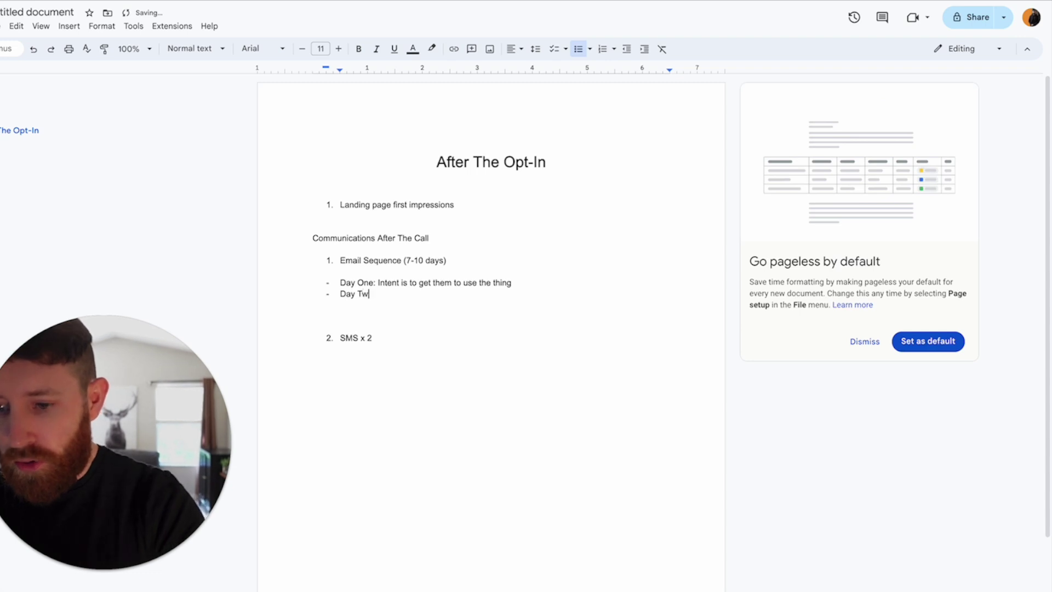
text(o: Story)
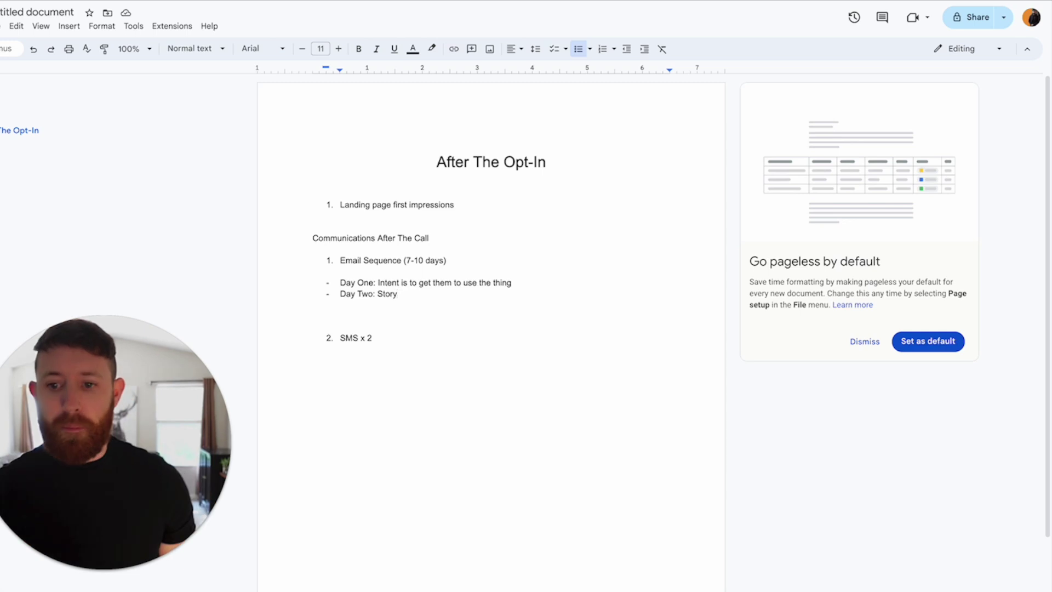
Add the dashed item "Day Three > Ten (Education, Pain Point, Objection Handling, Direct CTA)" below Day Two.
key(Return)
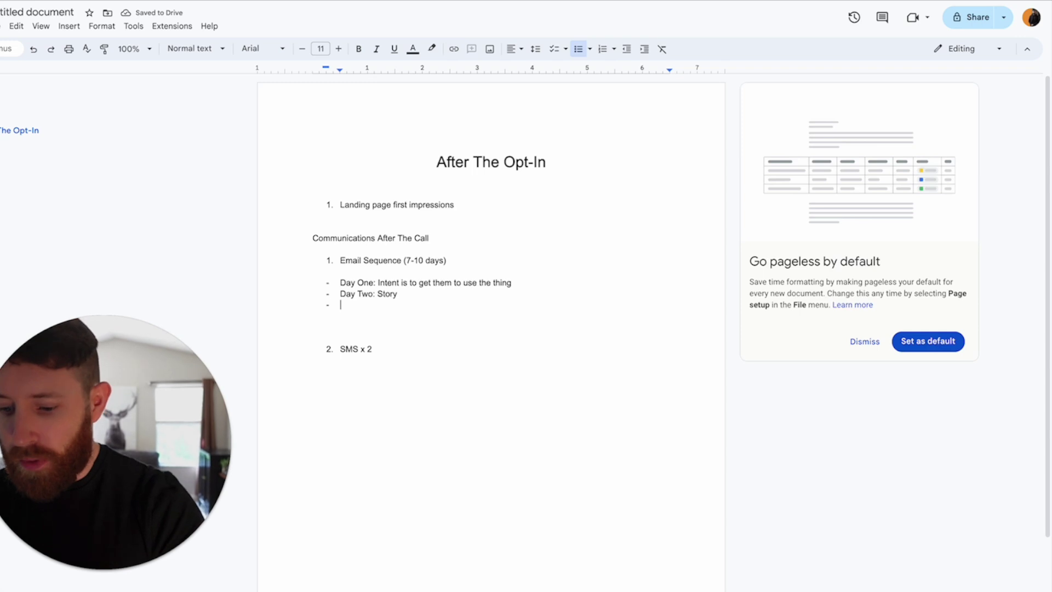
text(Day )
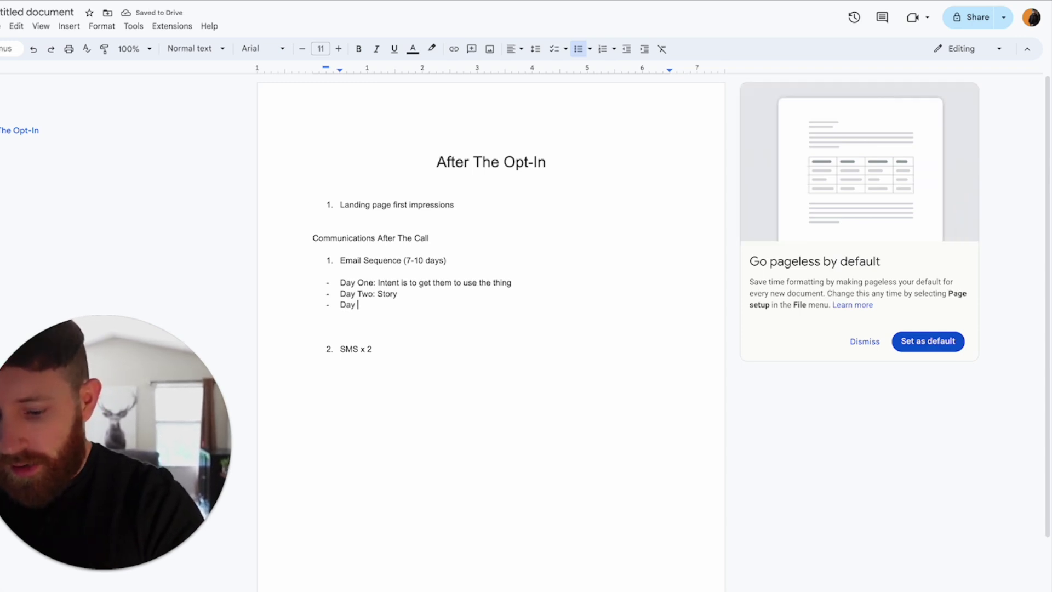
text(Three > )
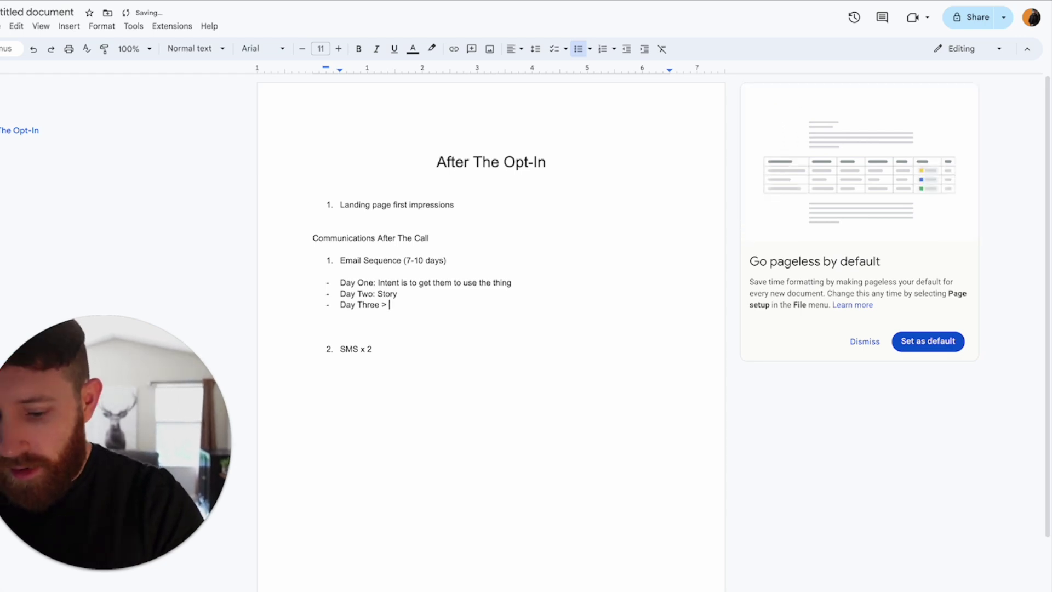
text(Ten)
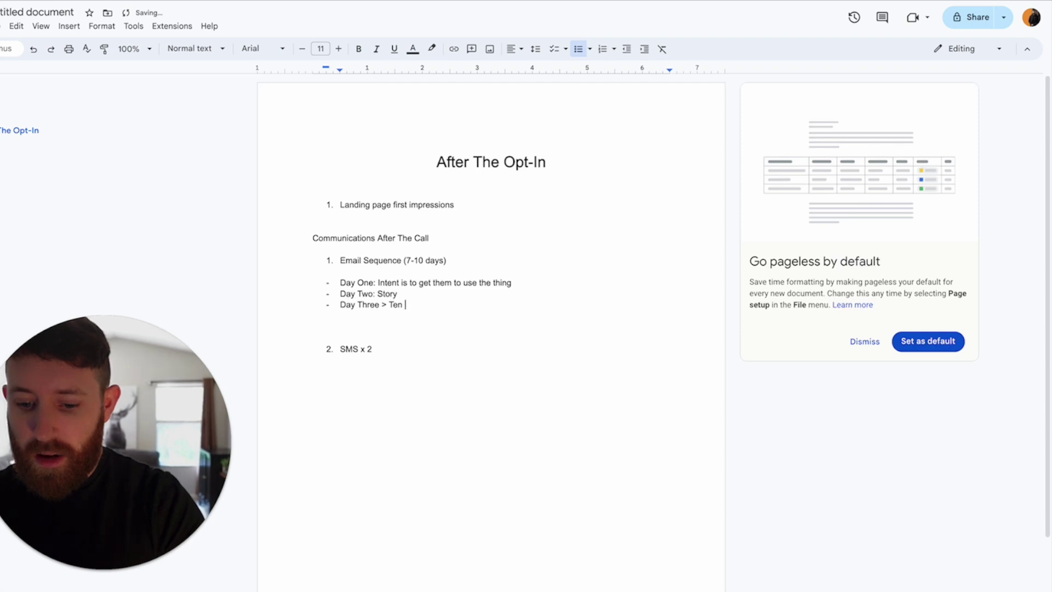
text( ()
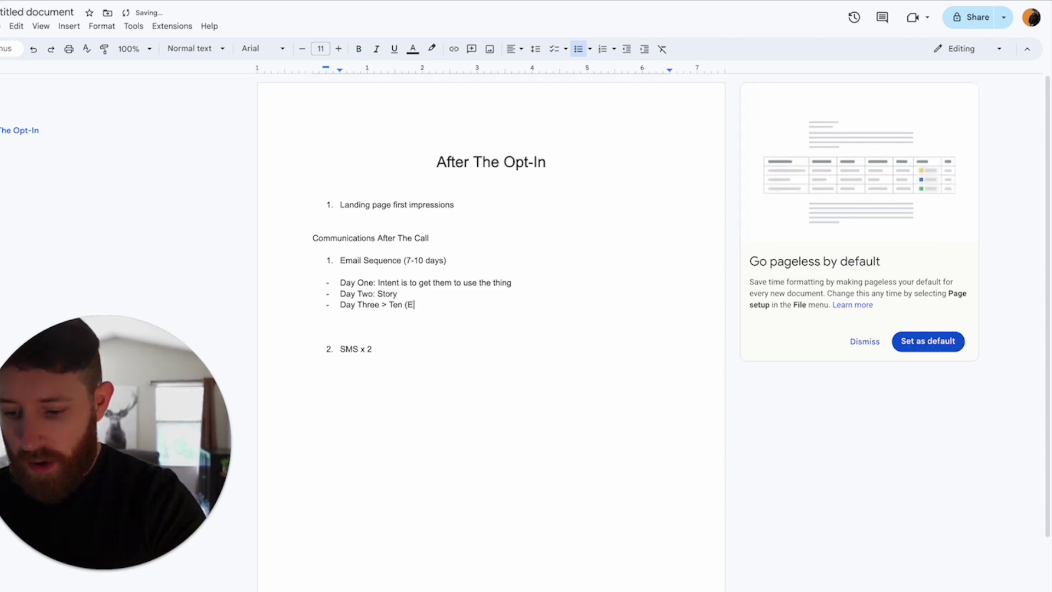
text(Education,)
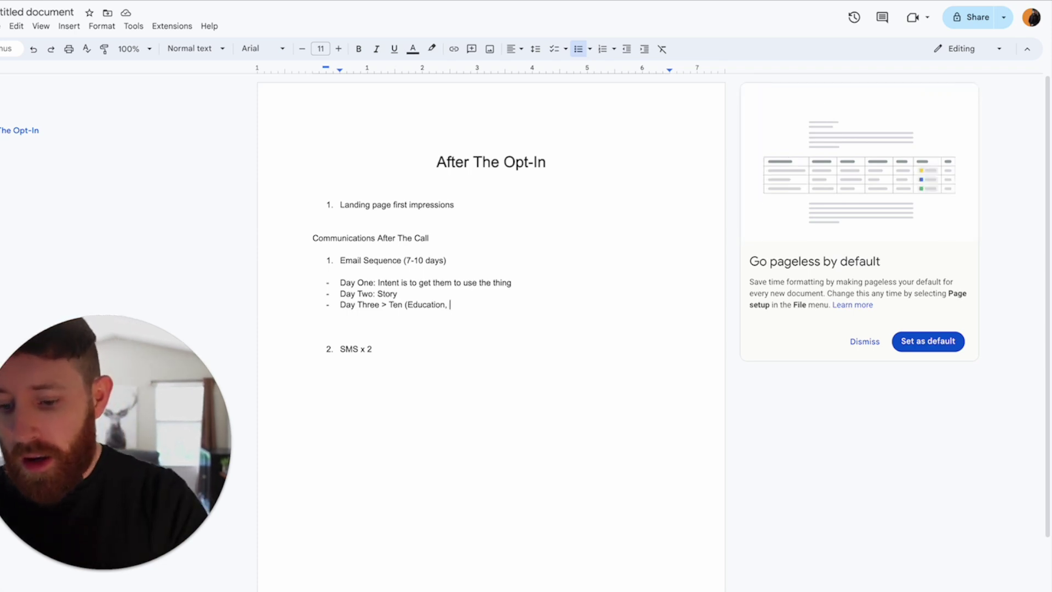
text(Pain Point,)
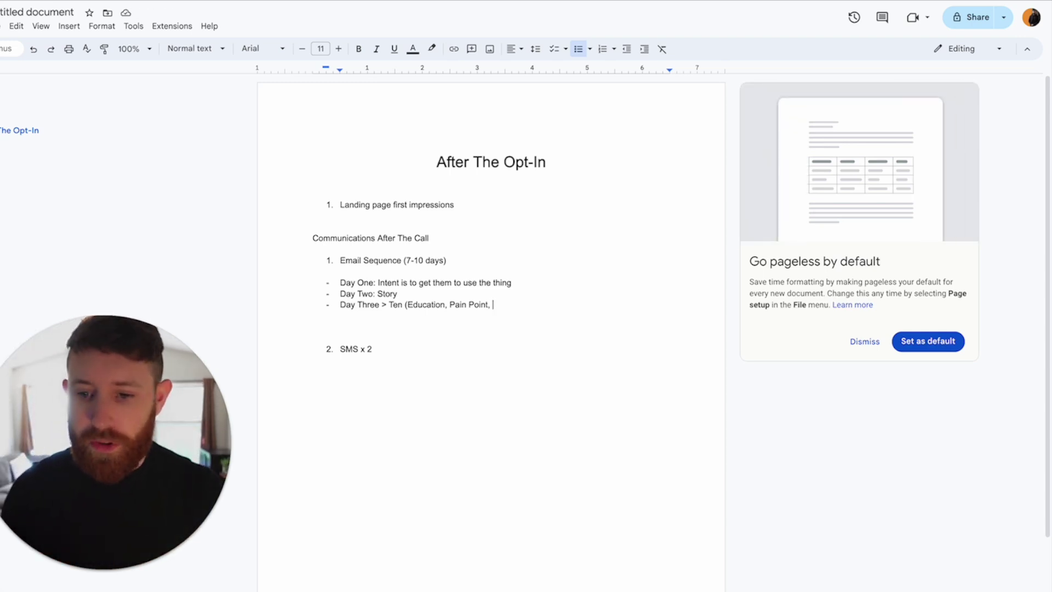
text(Obje)
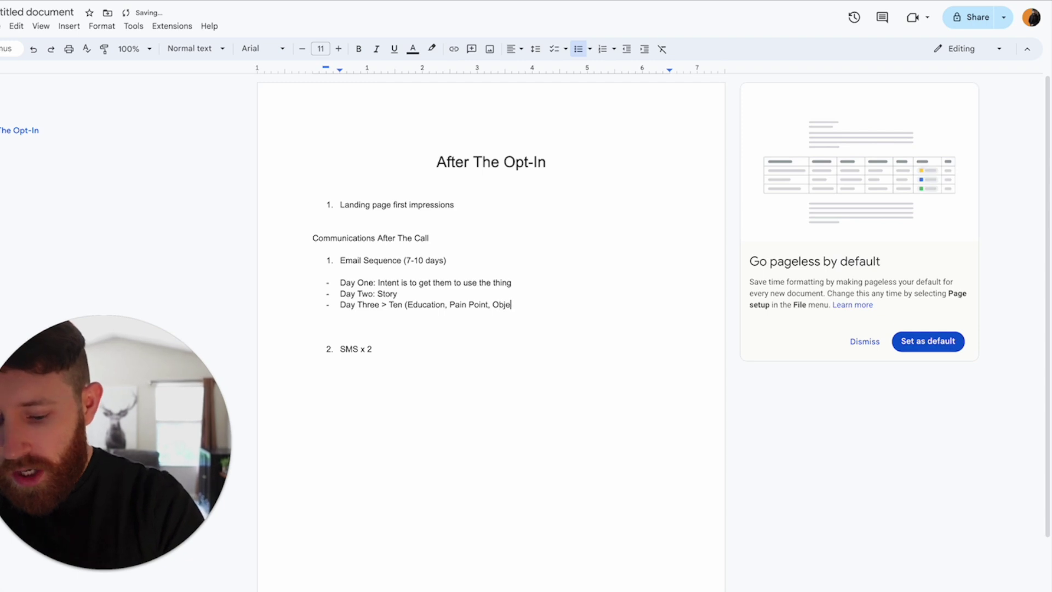
text(ction Handlin)
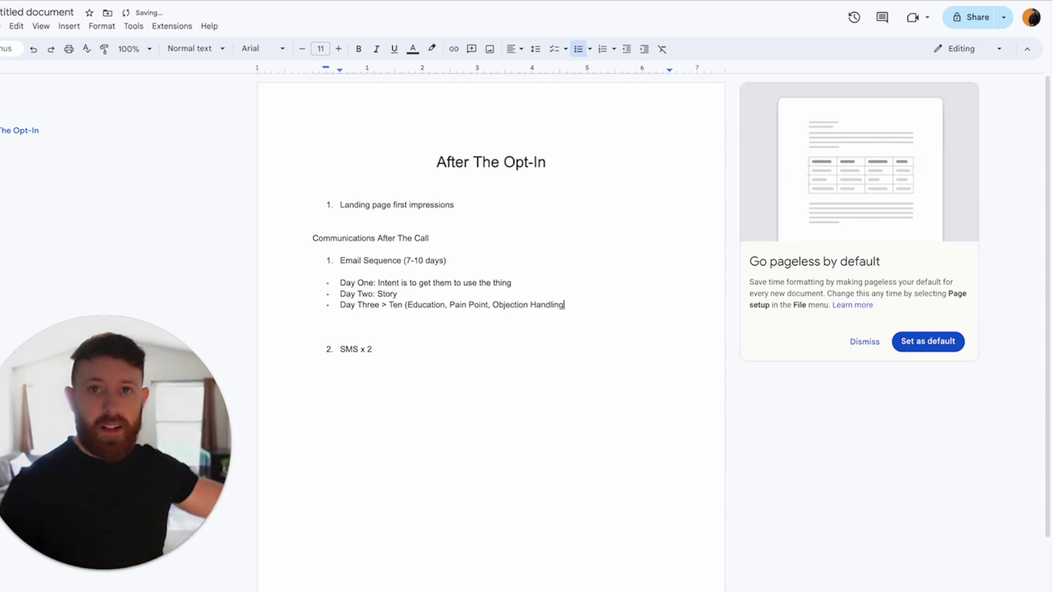
text(g)
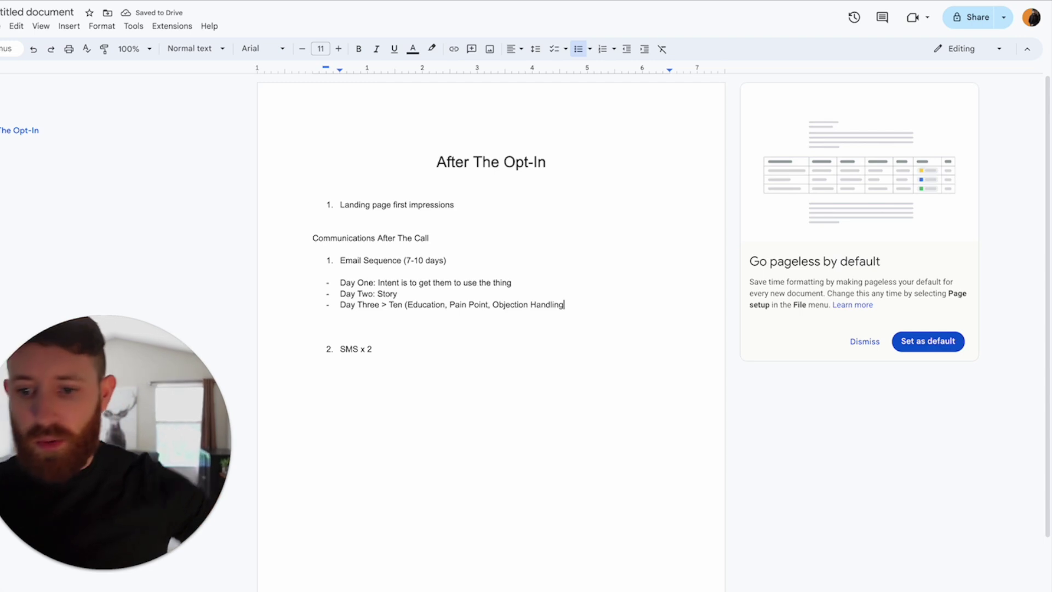
text(, )
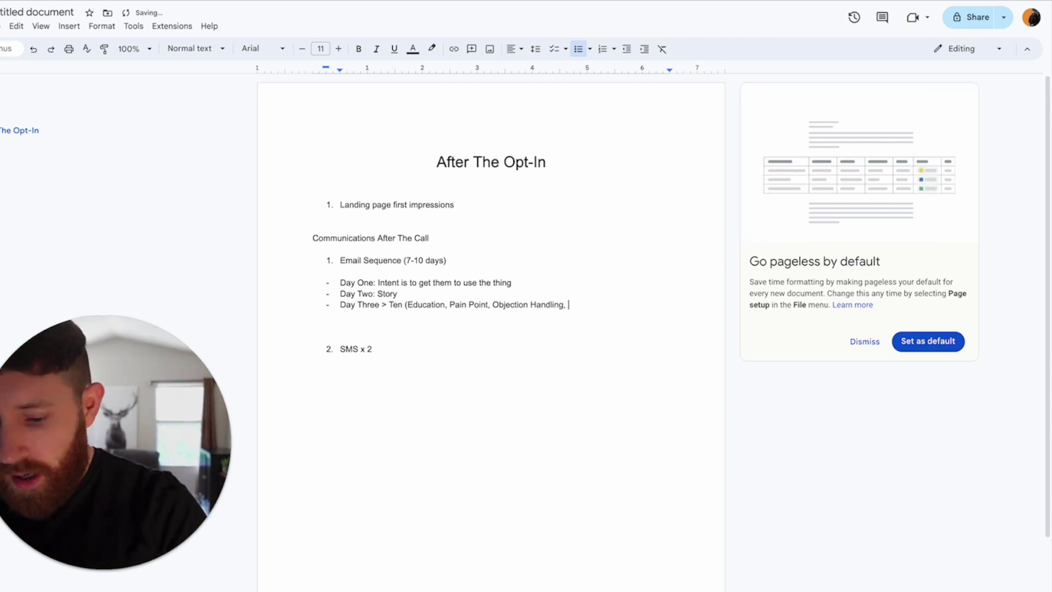
text(Direct CTA)
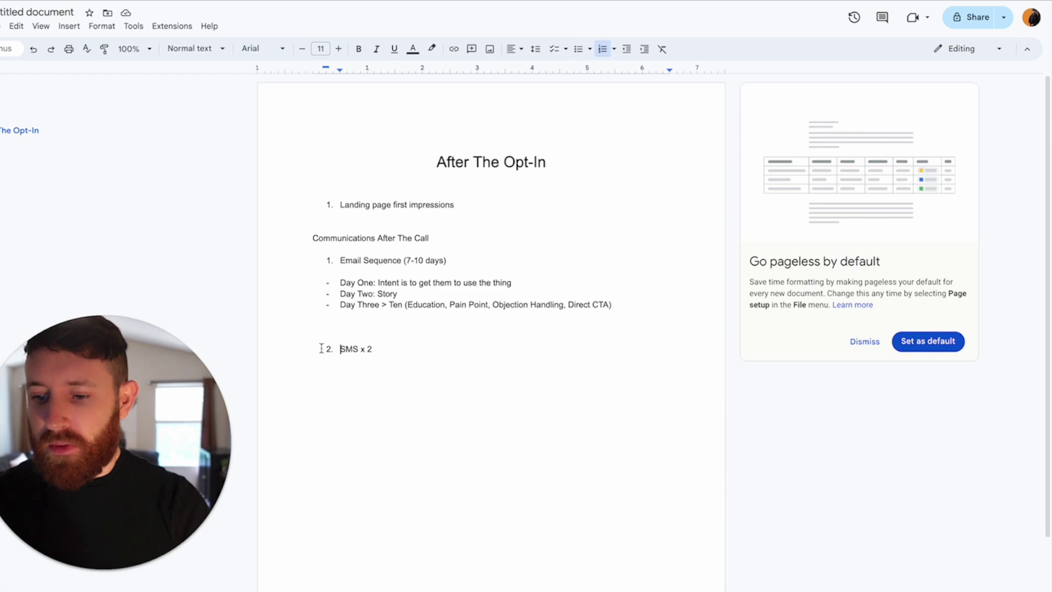
Remove one blank line above the "SMS x 2" item.
click(340, 338)
key(BackSpace)
key(BackSpace)
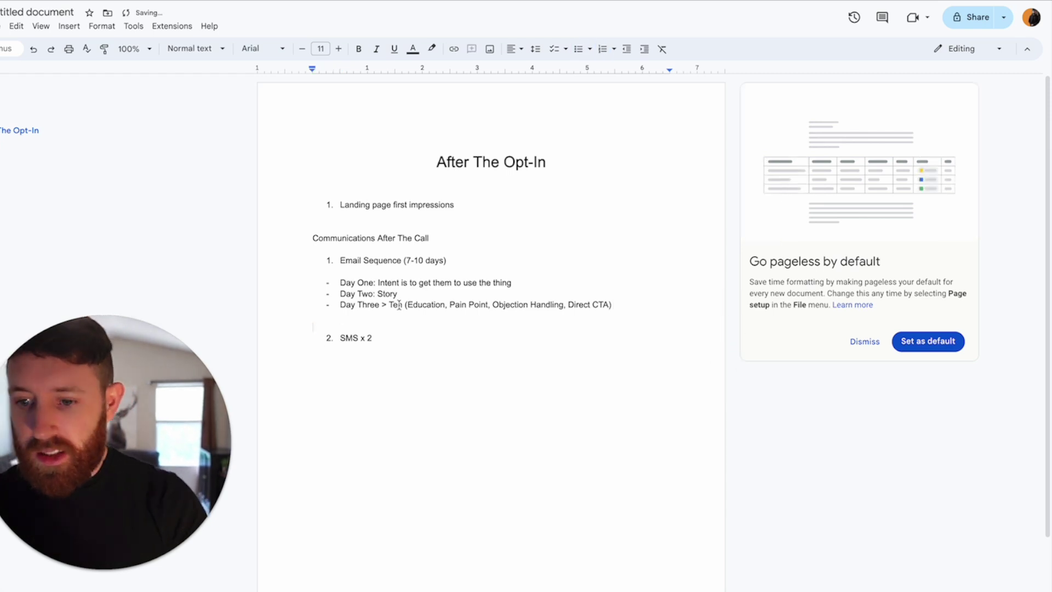
Start a dashed list under "SMS x 2" with the item "Day #1: the thing".
click(454, 359)
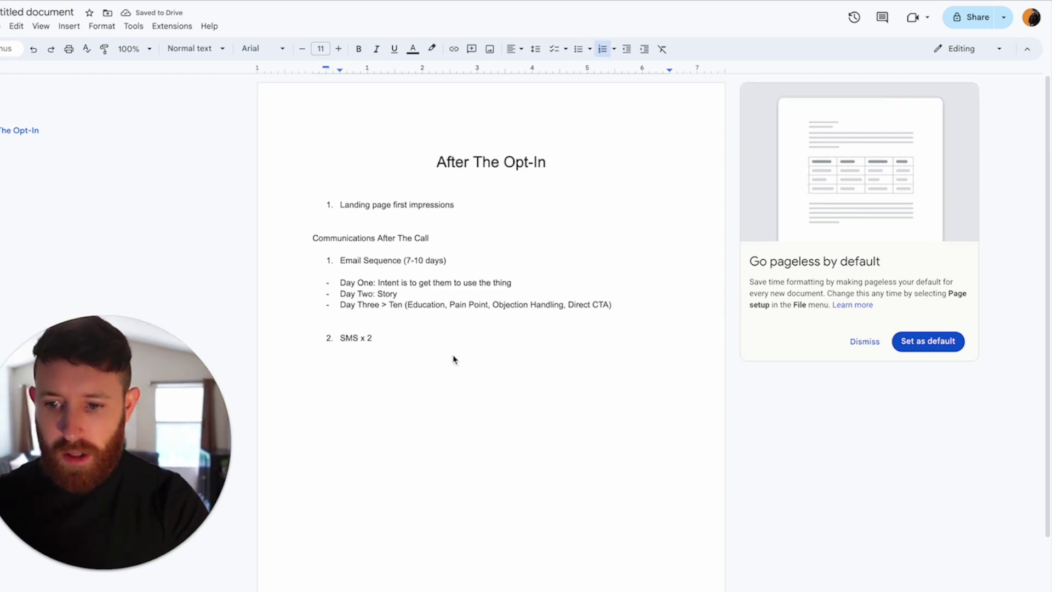
key(Return)
key(Return)
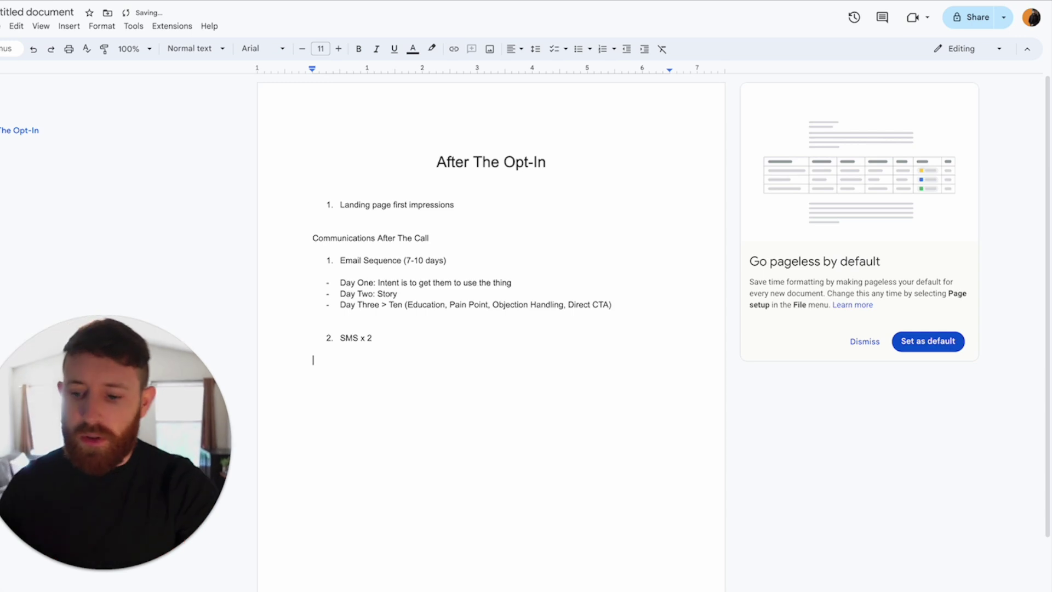
text(1)
key(BackSpace)
text(- )
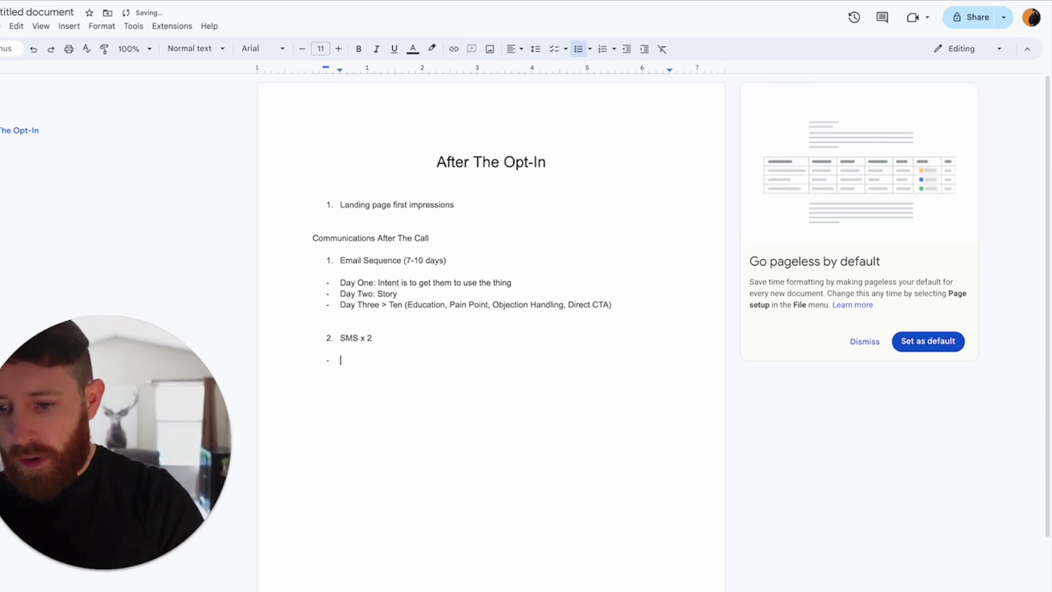
text(Day )
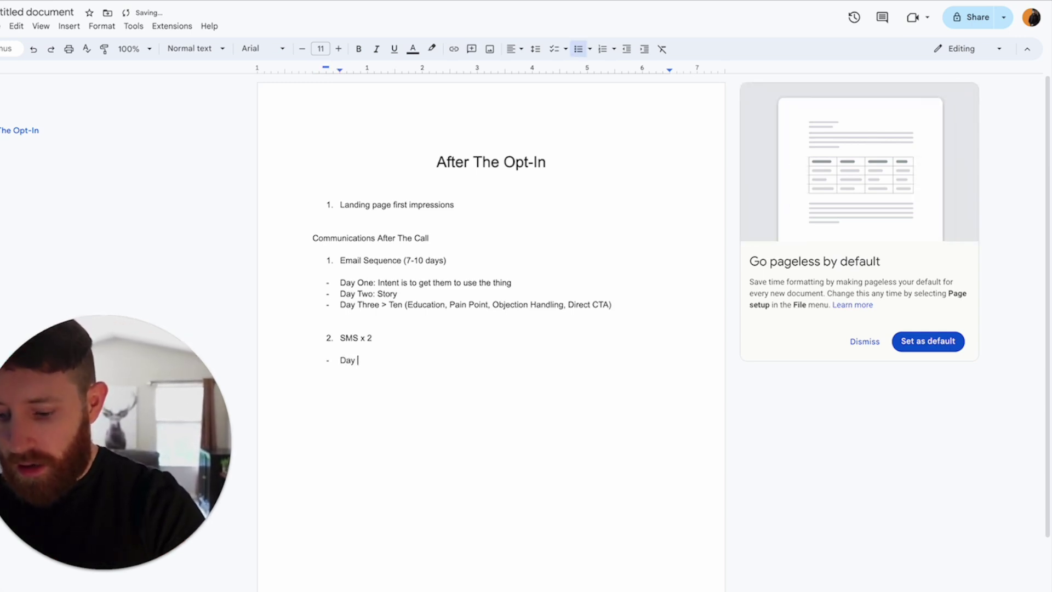
text(#1)
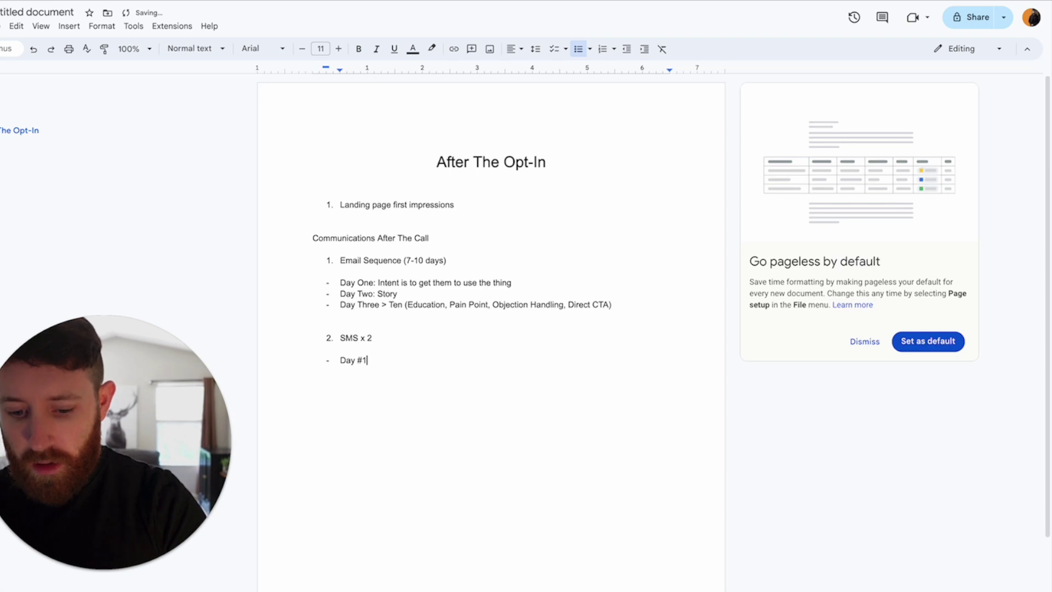
text(: the thing)
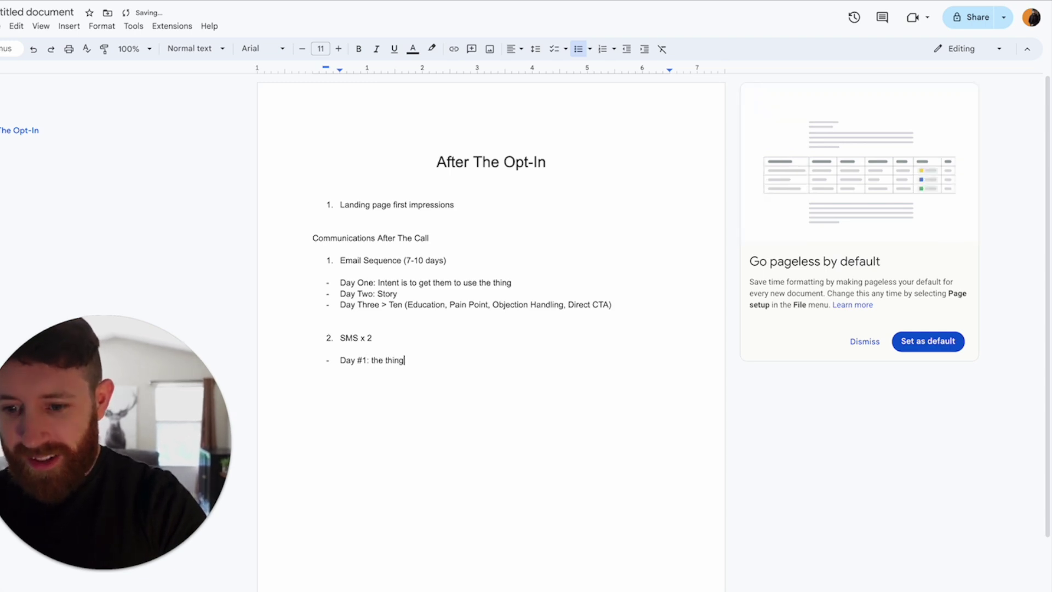
Make the whole Day One item in the email sequence list bold.
drag(515, 291, 206, 286)
click(359, 49)
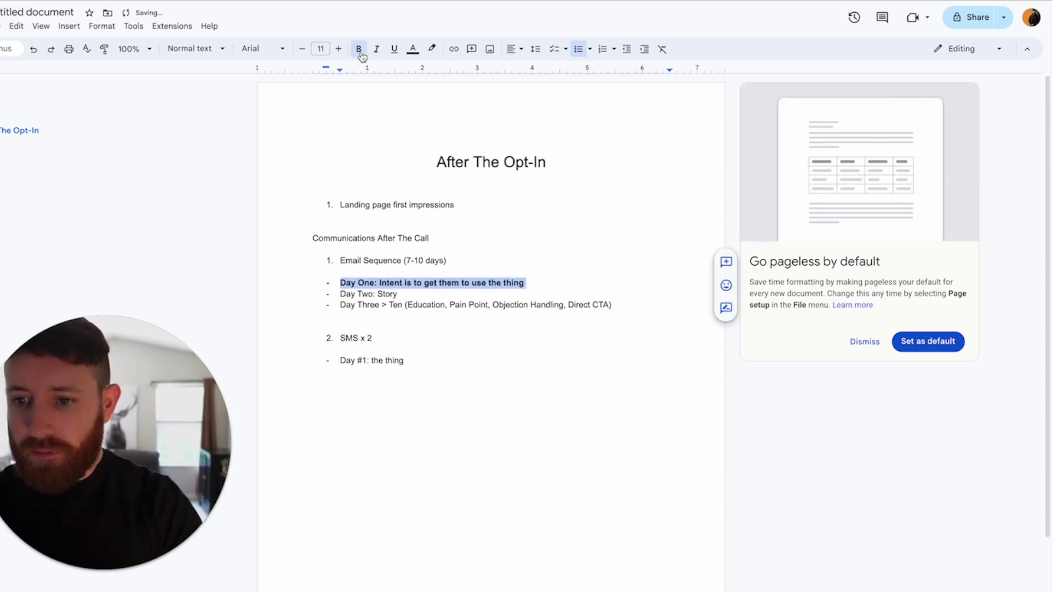
Add the dashed item "Day 5, 6 or 7: Direct CTA" below Day #1 in the SMS list.
click(411, 362)
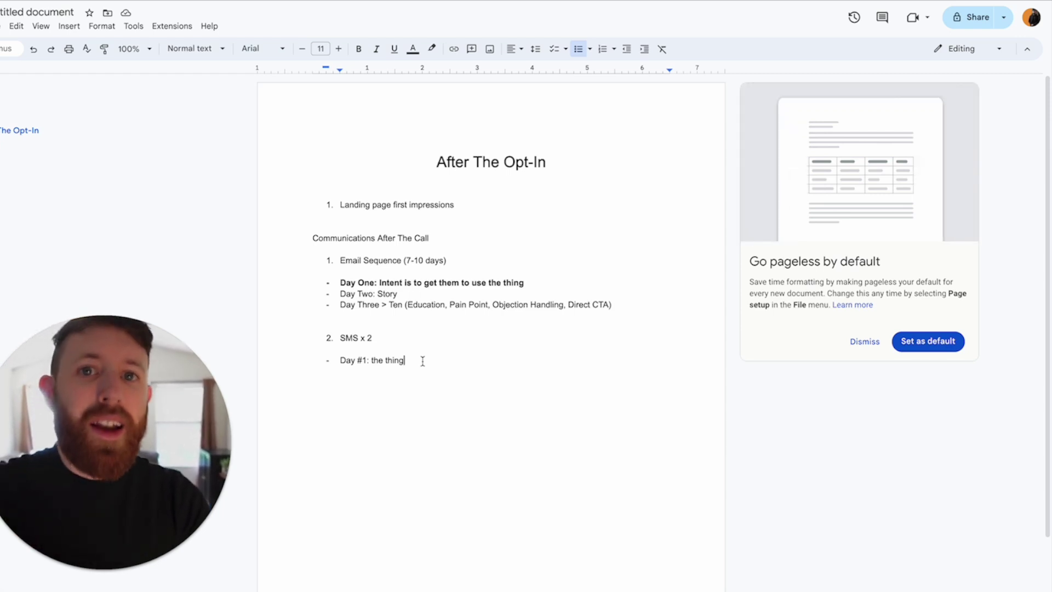
key(Return)
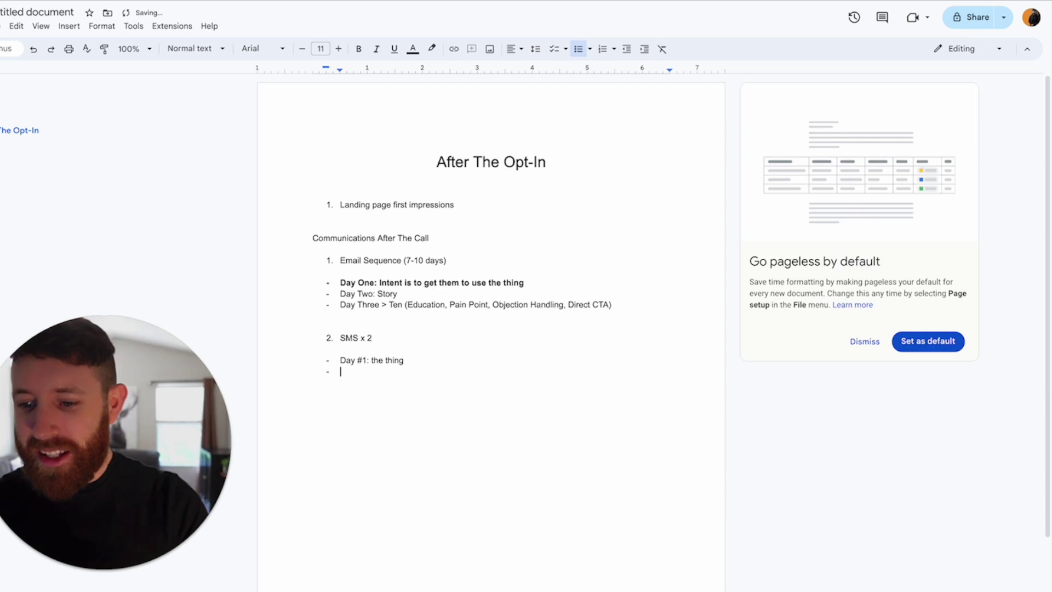
text(Day)
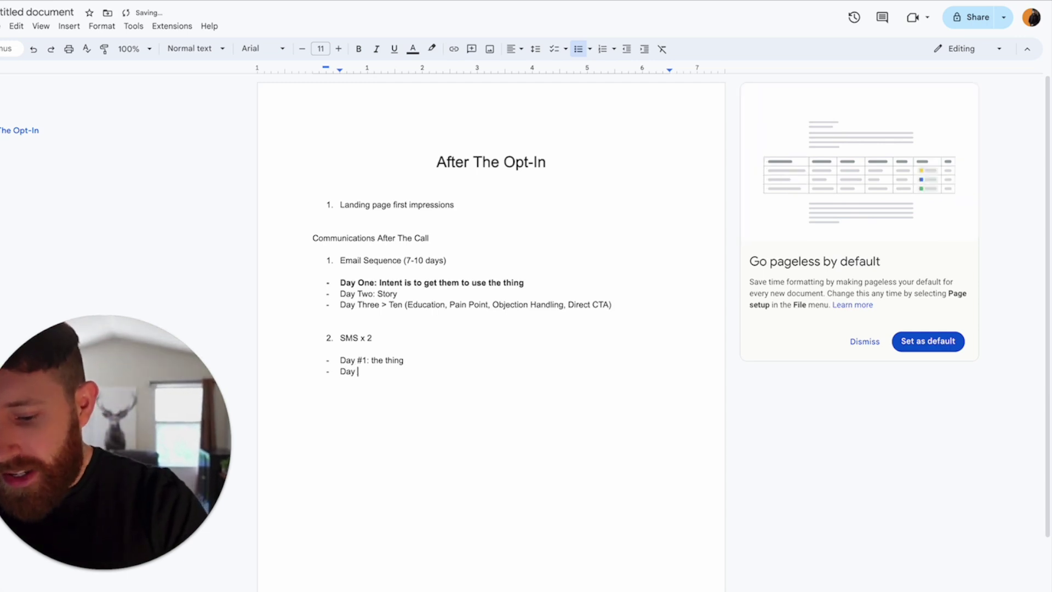
text( 5, 6 )
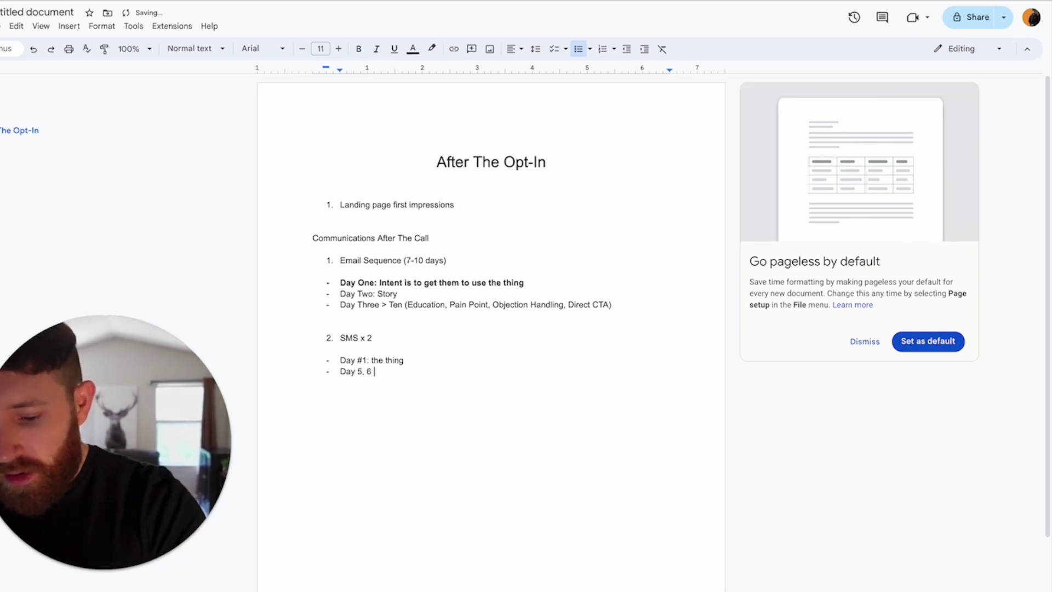
text(or 7)
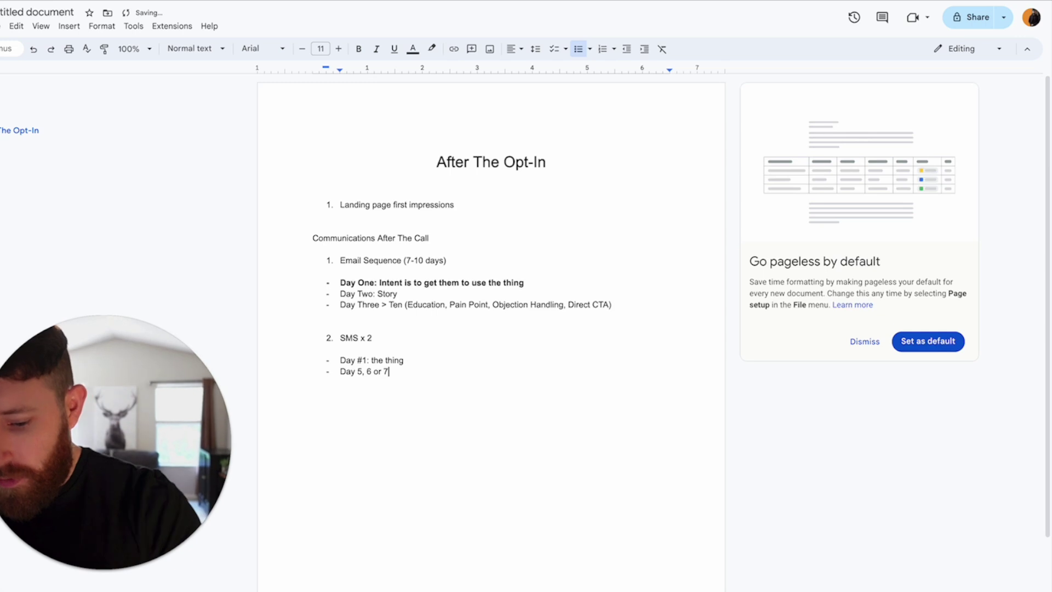
text(: Direct CT)
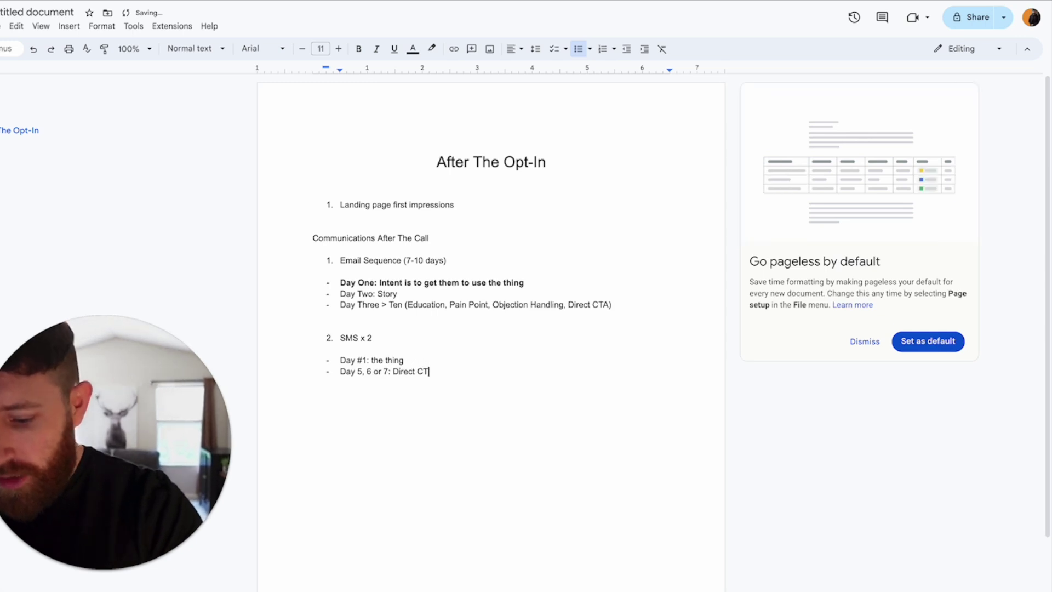